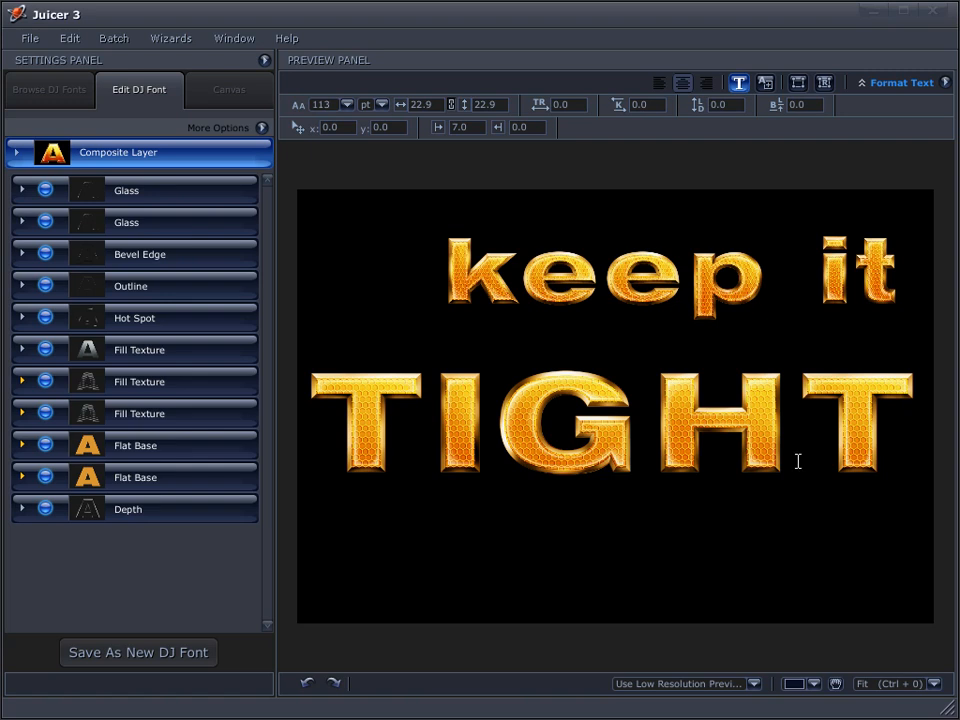
# Tighten the tracking to -7 on TIGHT and -5 on 'keep it'
pyautogui.moveTo(909, 430); pyautogui.dragTo(315, 405)
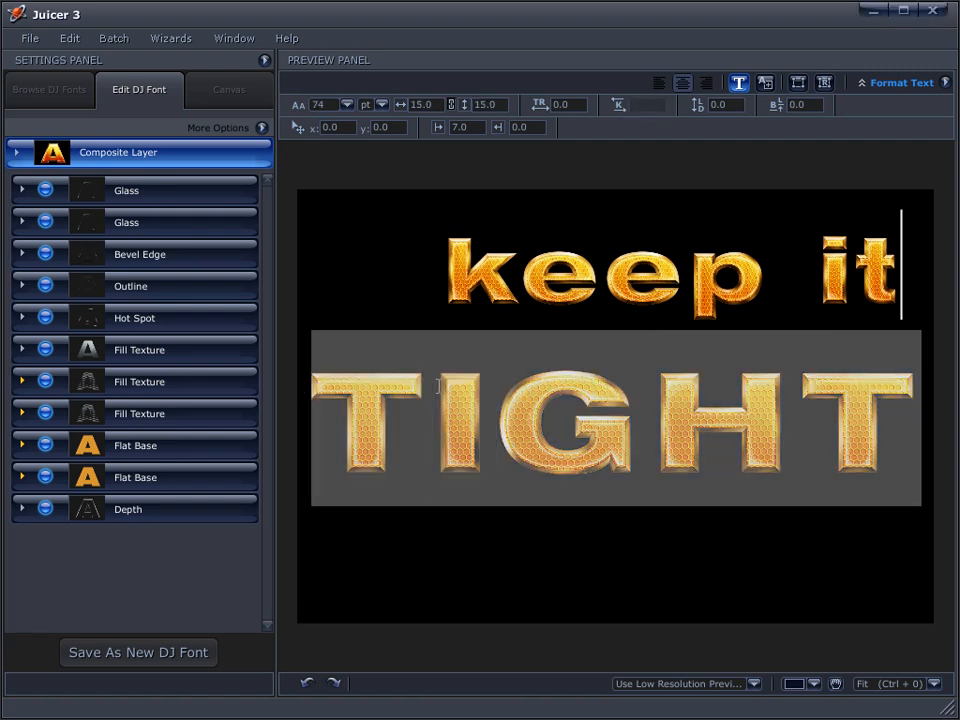
pyautogui.moveTo(563, 104); pyautogui.dragTo(526, 104)
pyautogui.moveTo(905, 240); pyautogui.dragTo(897, 297)
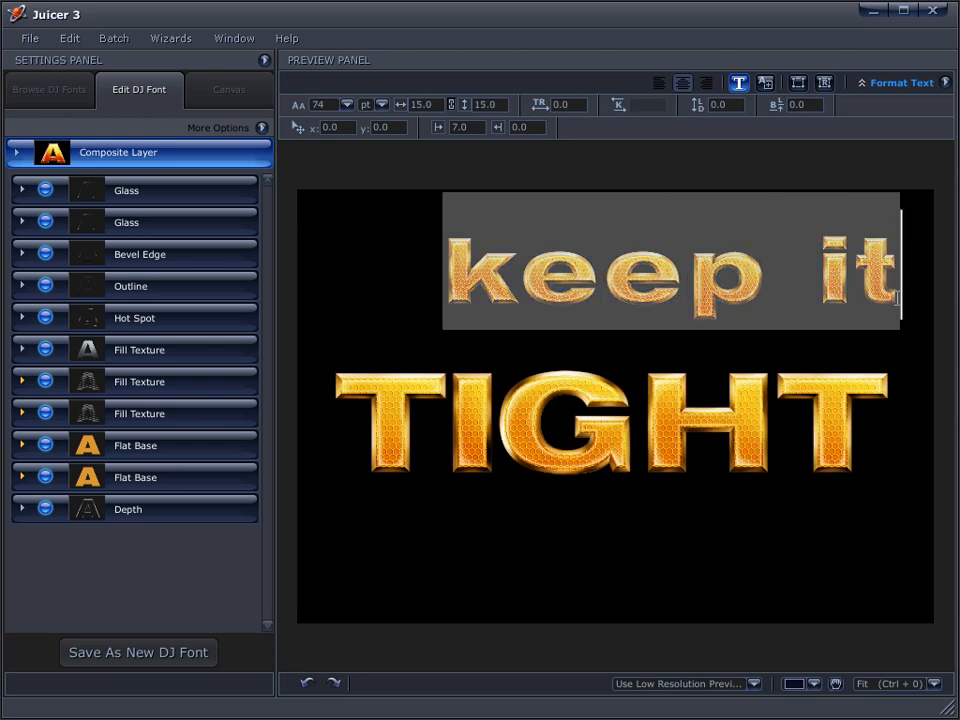
pyautogui.moveTo(574, 103)
pyautogui.mouseDown()
pyautogui.moveTo(540, 106)
pyautogui.moveTo(552, 118)
pyautogui.mouseUp()
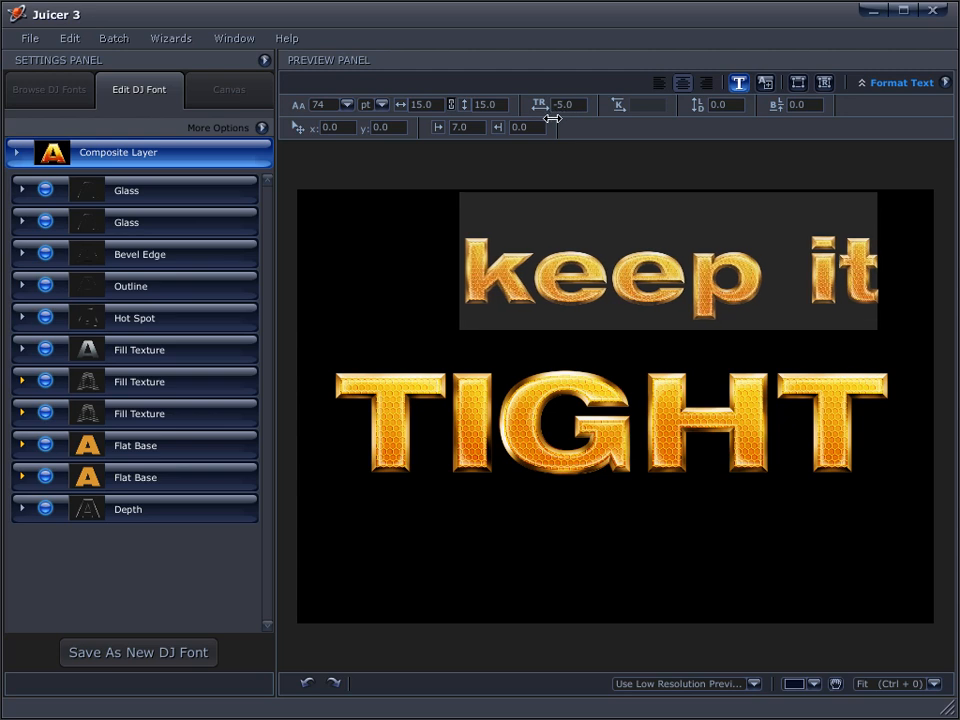
# Kern the gap before 'it' to -29 and reduce the line spacing to -36
pyautogui.click(806, 275)
pyautogui.moveTo(655, 105); pyautogui.dragTo(562, 132)
pyautogui.moveTo(900, 474); pyautogui.dragTo(294, 215)
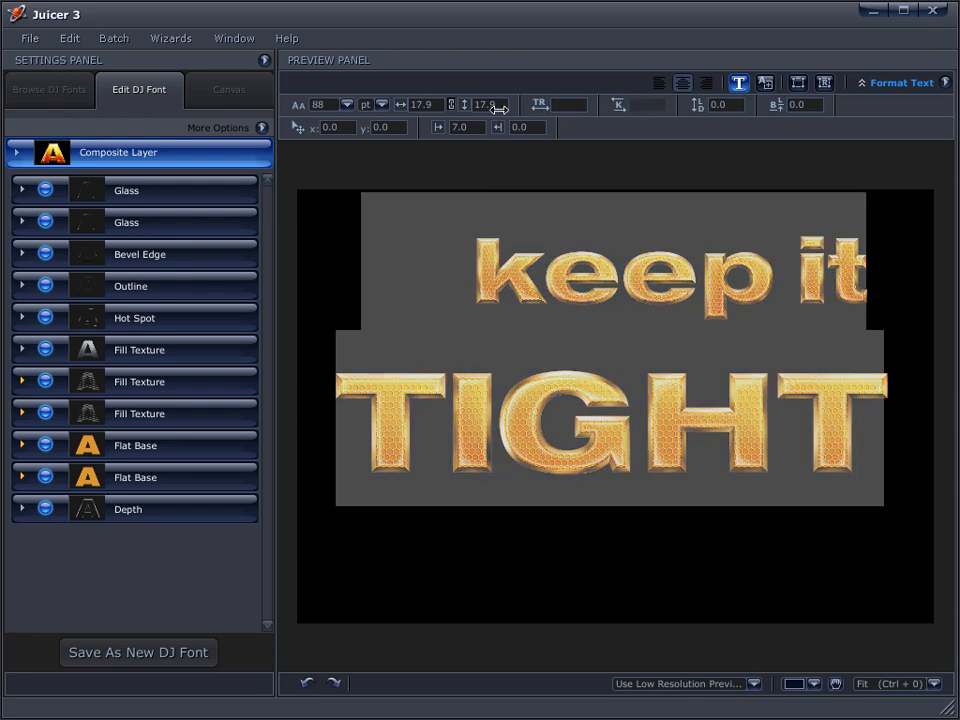
pyautogui.moveTo(725, 108); pyautogui.dragTo(552, 131)
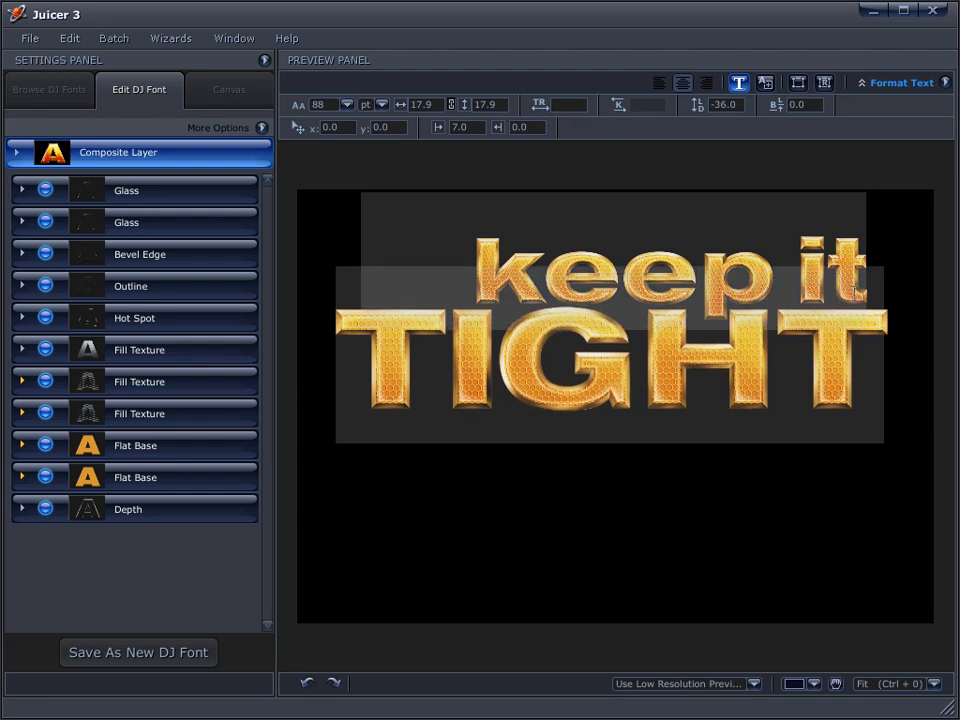
# Kern the G–H and I–G pairs in TIGHT closer together
pyautogui.click(779, 370)
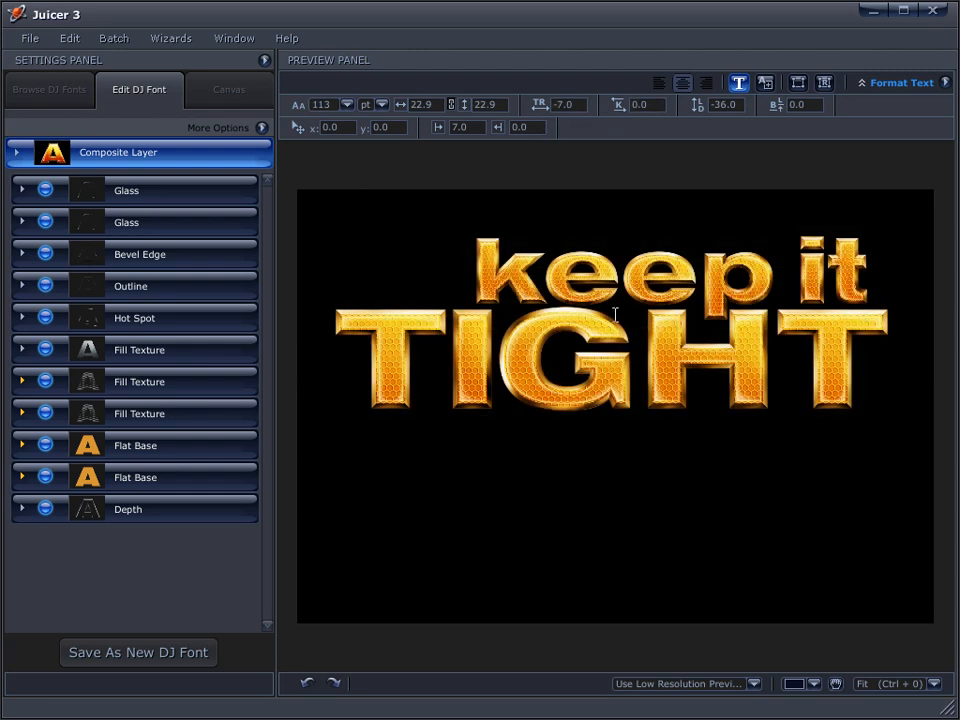
pyautogui.click(646, 377)
pyautogui.moveTo(628, 105); pyautogui.dragTo(620, 108)
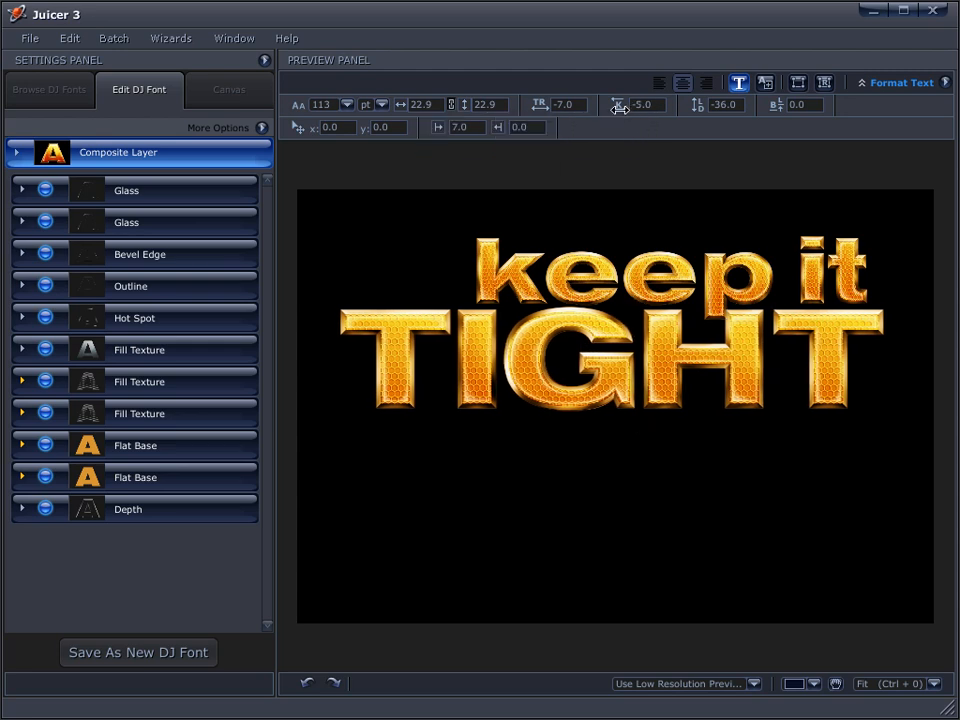
pyautogui.click(784, 390)
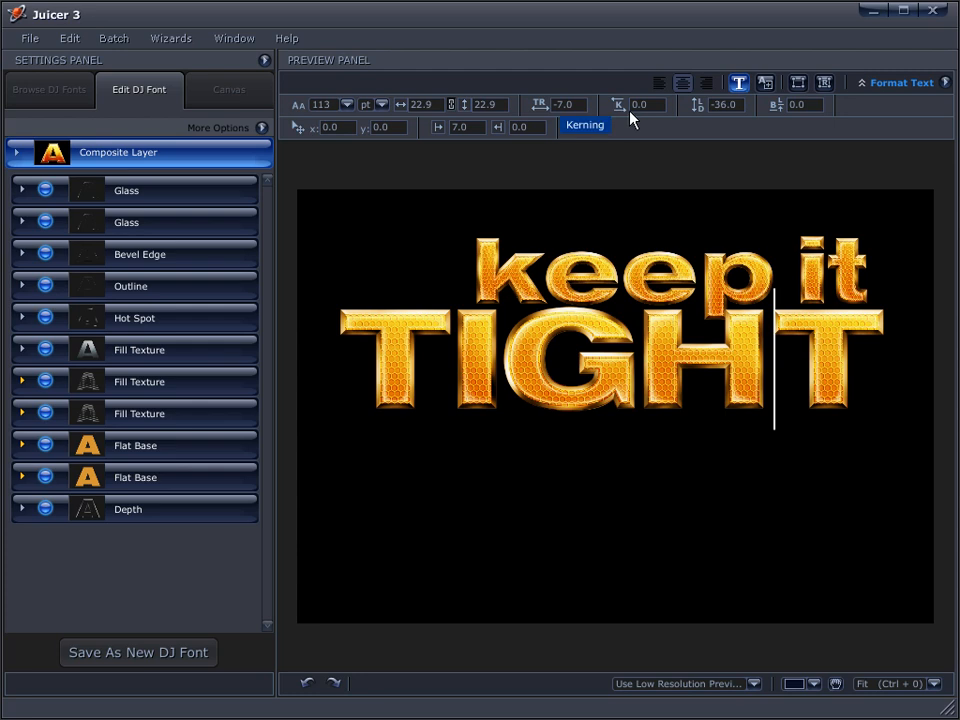
pyautogui.press('Left')
pyautogui.press('Left')
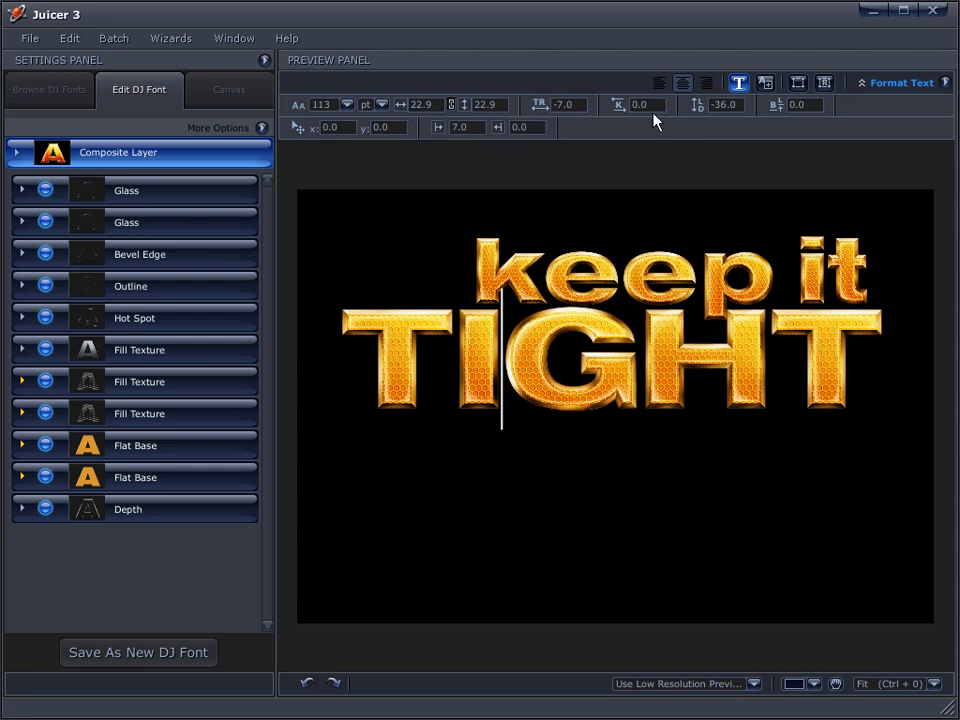
pyautogui.moveTo(643, 104); pyautogui.dragTo(640, 105)
# Pull the first T closer to the I in TIGHT, then ease it back slightly
pyautogui.click(451, 386)
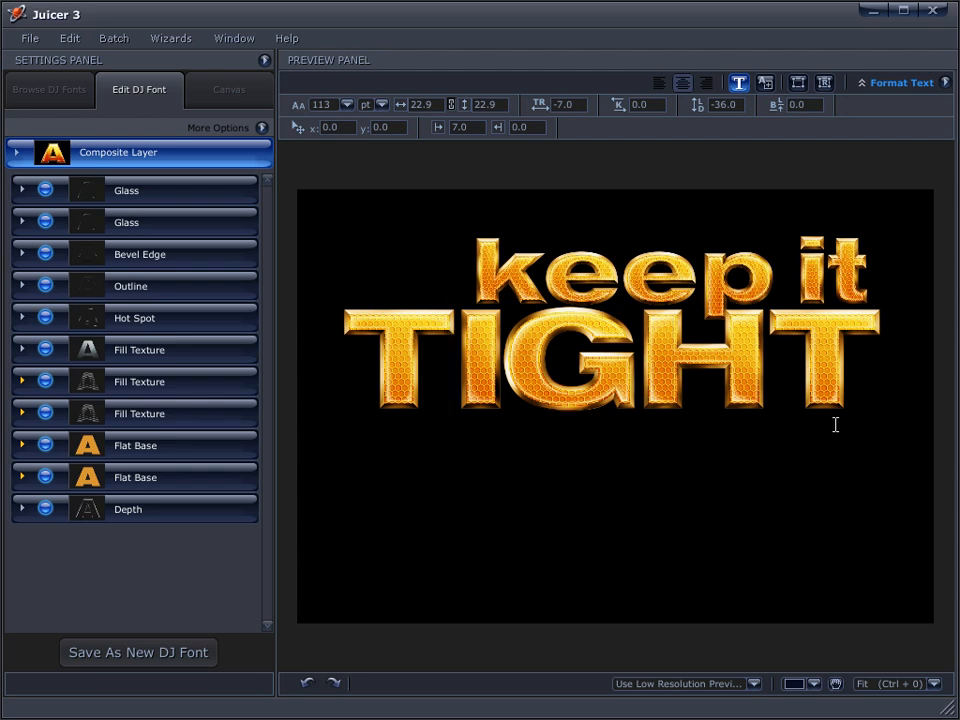
pyautogui.click(777, 387)
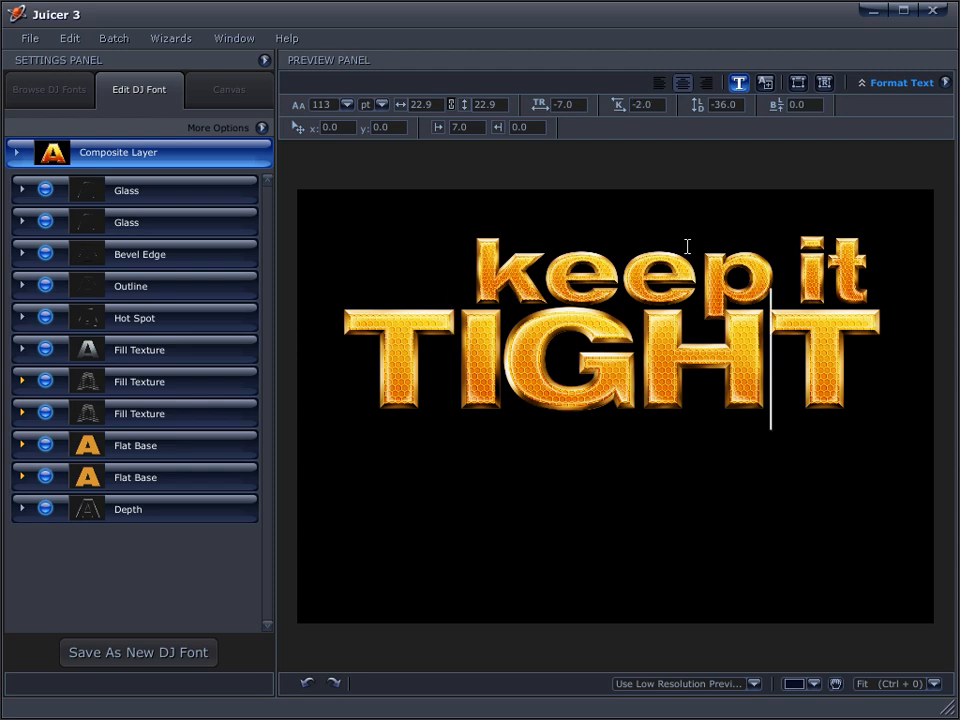
pyautogui.click(454, 375)
pyautogui.moveTo(643, 106); pyautogui.dragTo(602, 113)
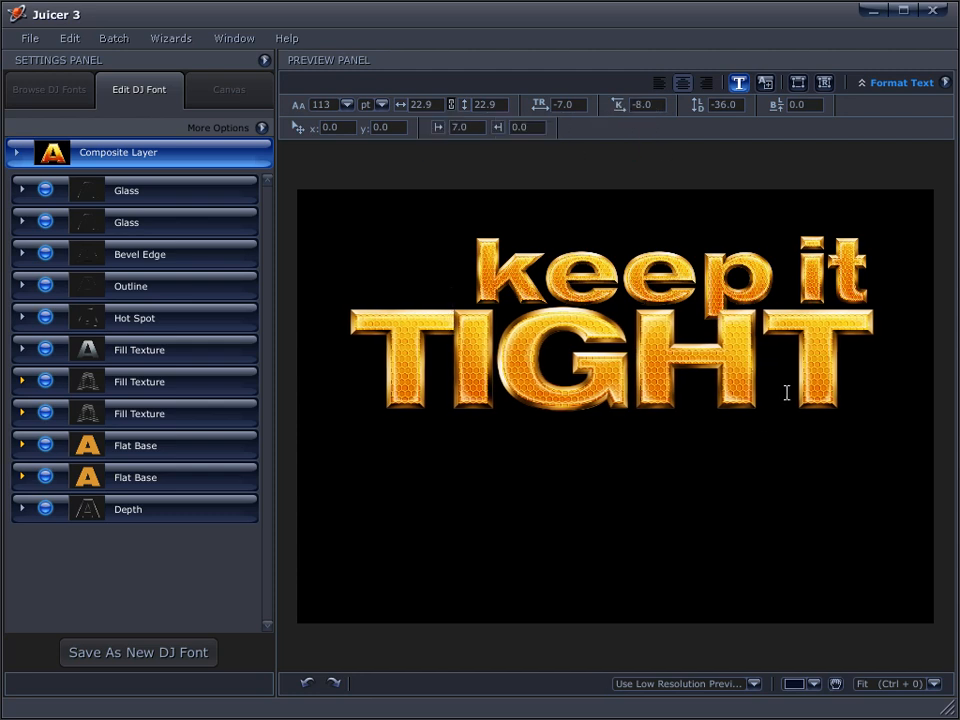
pyautogui.moveTo(617, 109)
pyautogui.mouseDown()
pyautogui.moveTo(627, 111)
pyautogui.moveTo(606, 109)
pyautogui.mouseUp()
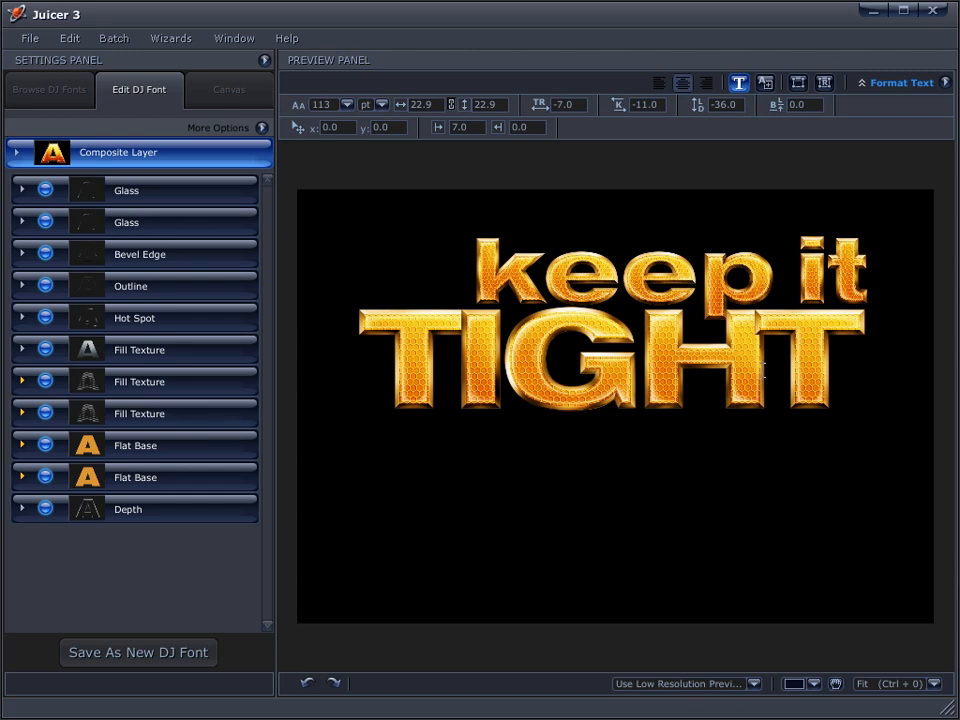
pyautogui.click(798, 272)
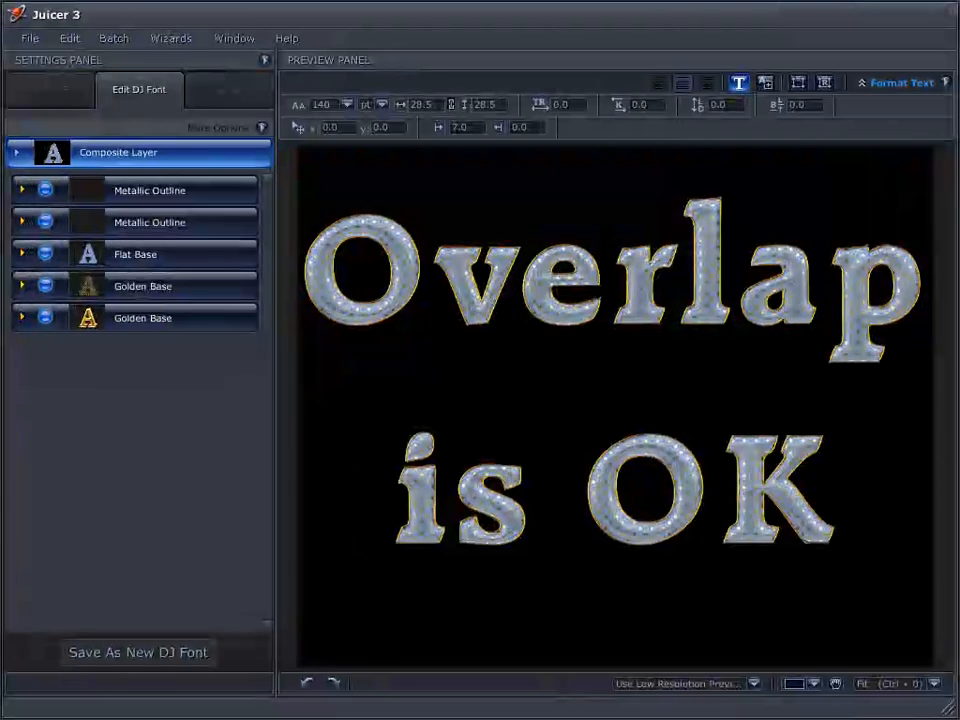
# Set the tracking of the whole 'Overlap is OK' headline to -6
pyautogui.moveTo(846, 506); pyautogui.dragTo(722, 480)
pyautogui.moveTo(538, 365); pyautogui.dragTo(300, 270)
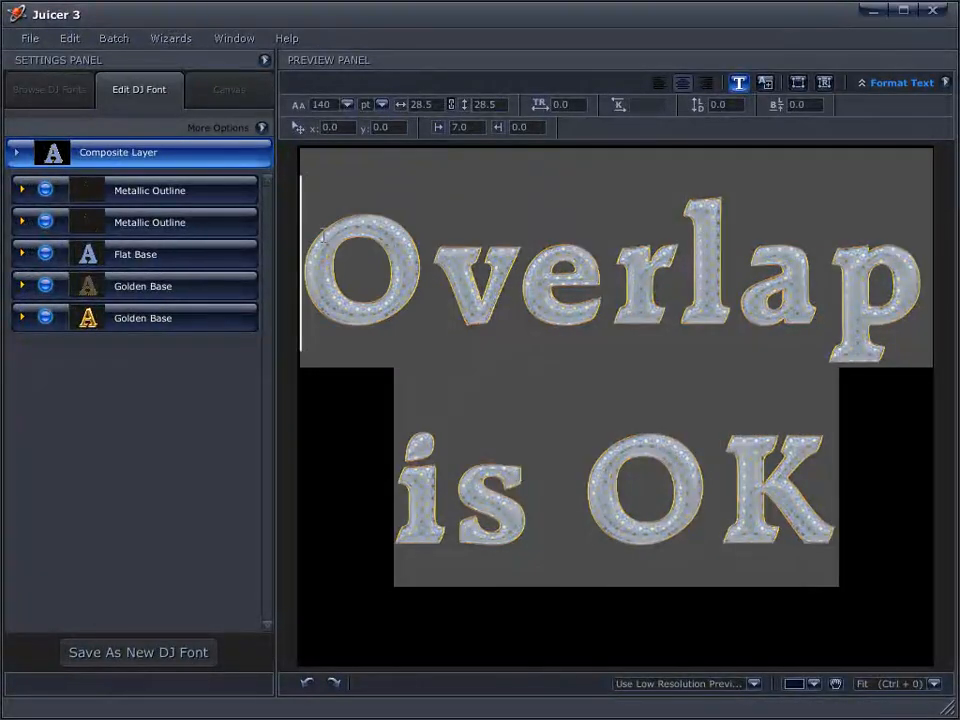
pyautogui.moveTo(567, 103); pyautogui.dragTo(546, 101)
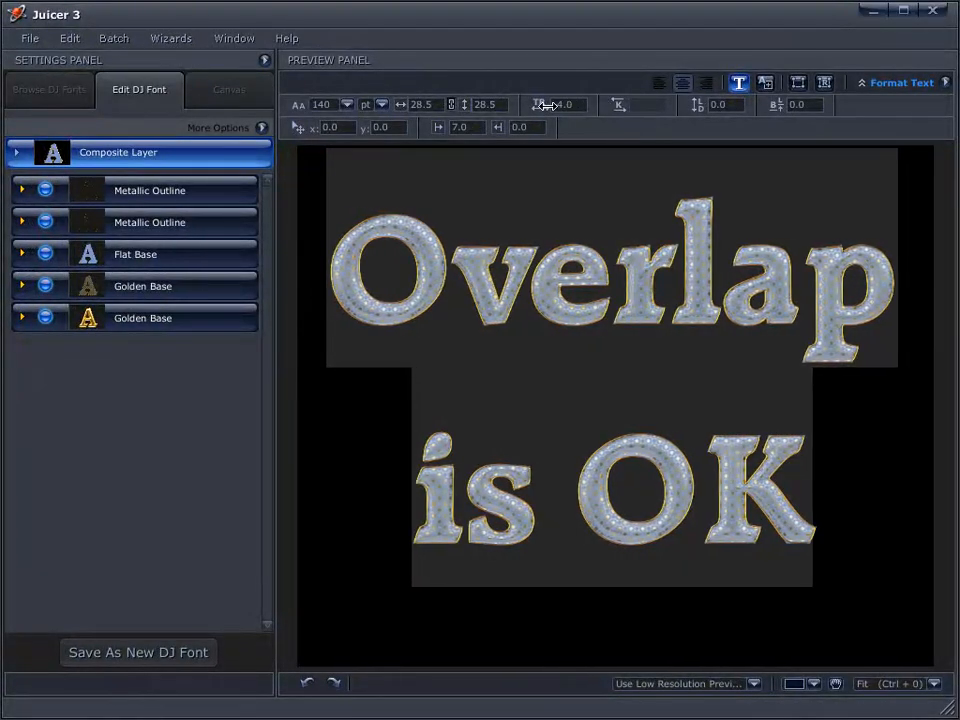
# Kern the O–v pair to -4 and the O–K pair to -7
pyautogui.click(468, 215)
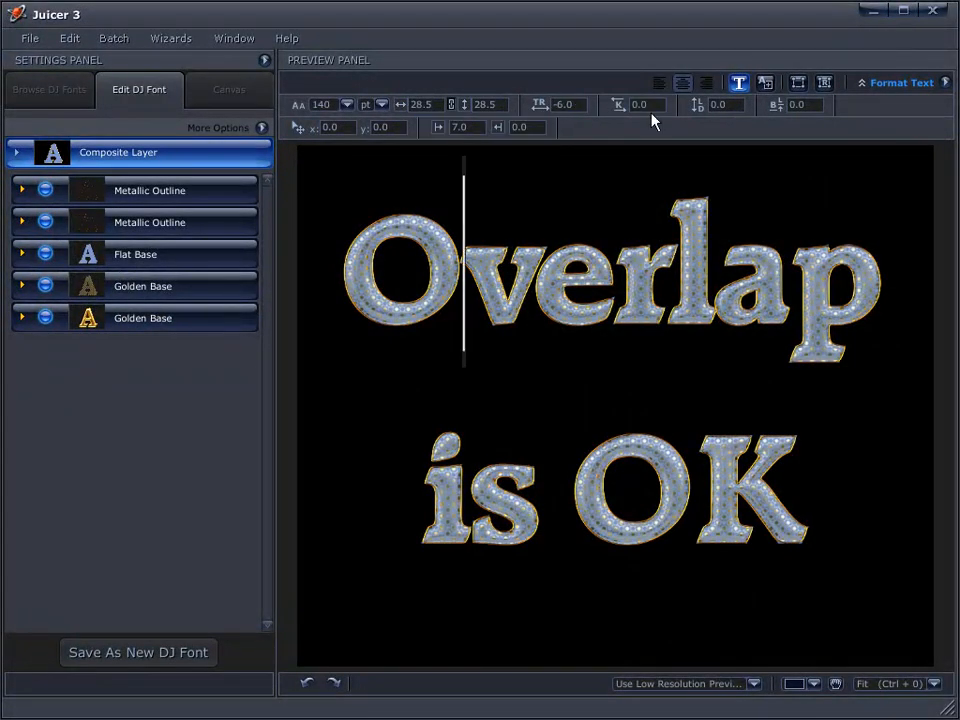
pyautogui.moveTo(631, 104); pyautogui.dragTo(600, 115)
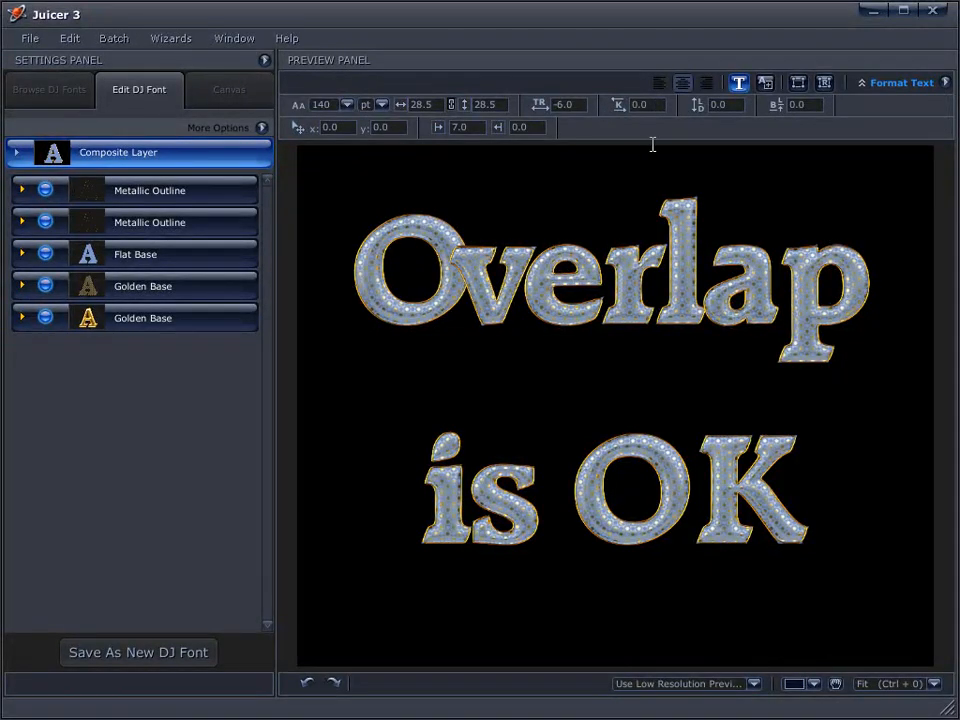
pyautogui.moveTo(632, 107)
pyautogui.mouseDown()
pyautogui.moveTo(615, 110)
pyautogui.moveTo(623, 107)
pyautogui.mouseUp()
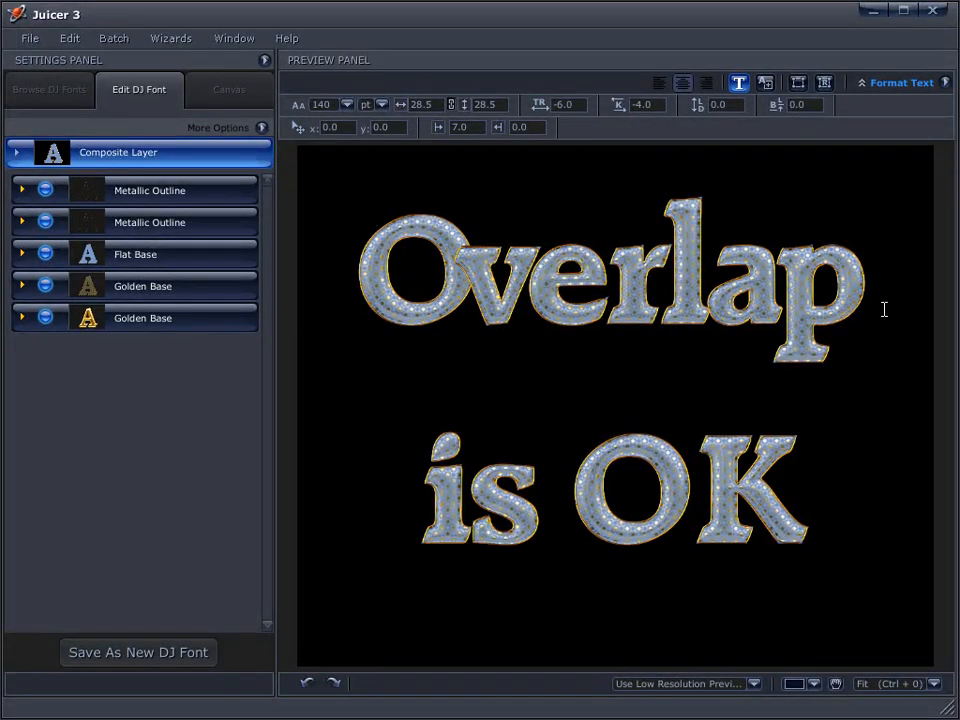
pyautogui.moveTo(821, 519); pyautogui.dragTo(692, 520)
pyautogui.click(693, 515)
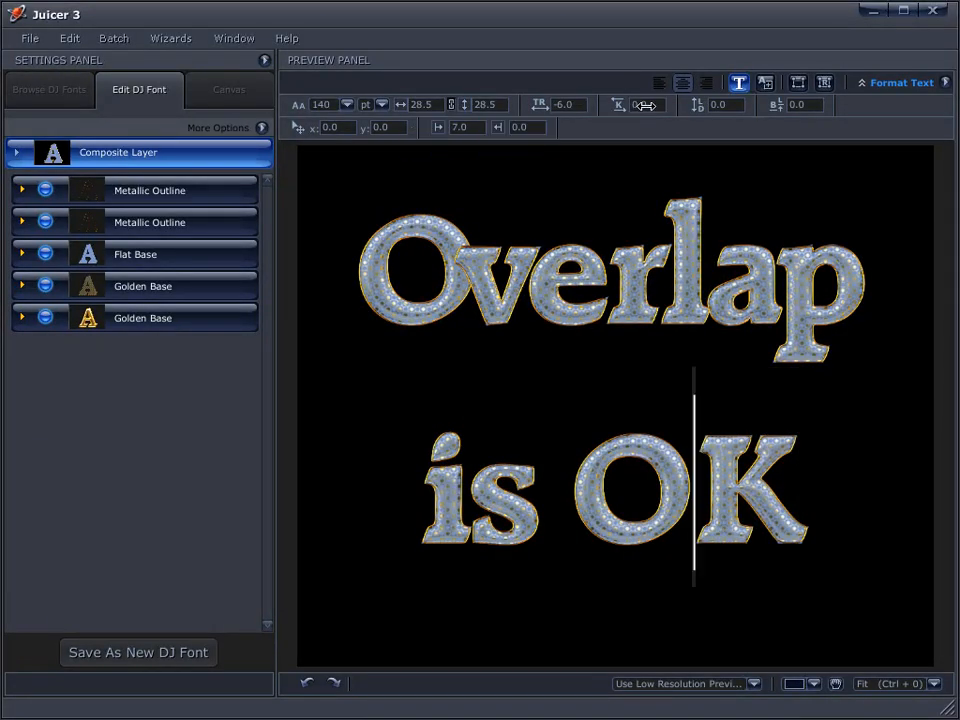
pyautogui.moveTo(630, 105); pyautogui.dragTo(612, 105)
pyautogui.moveTo(795, 474); pyautogui.dragTo(369, 248)
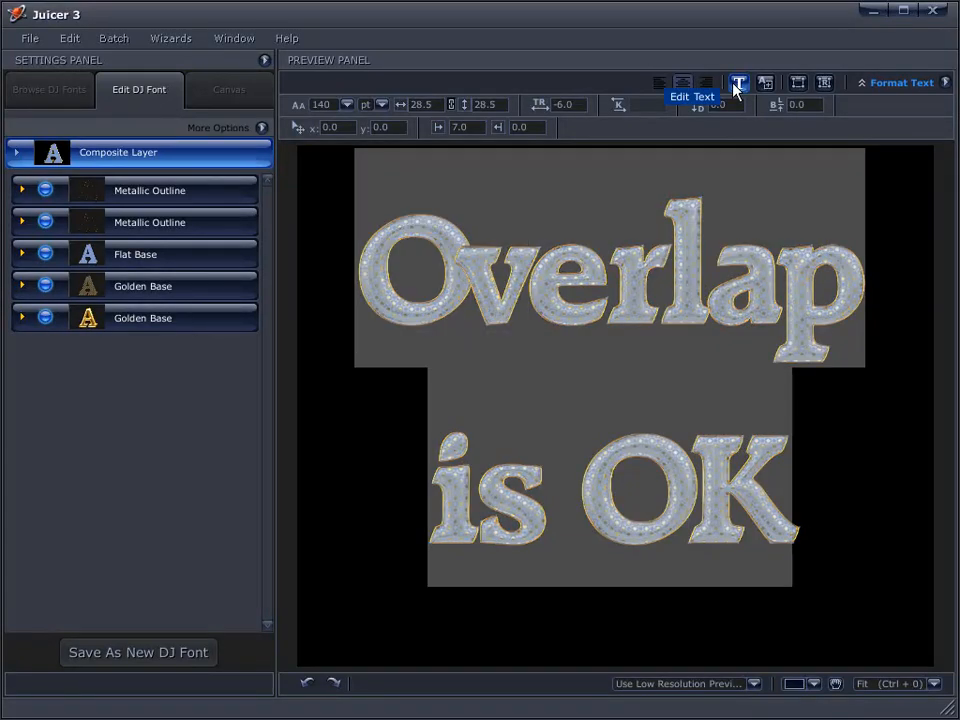
# Set the line spacing to -56 so 'is OK' overlaps Overlap, and kern its start to slide it left
pyautogui.moveTo(697, 104); pyautogui.dragTo(461, 162)
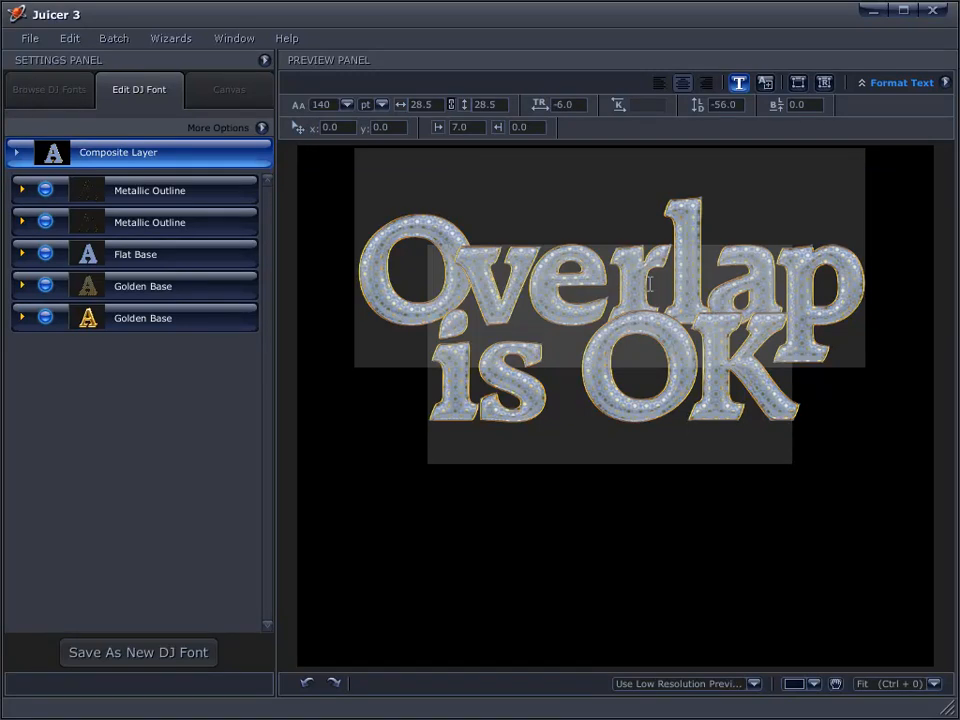
pyautogui.click(648, 284)
pyautogui.press('Home')
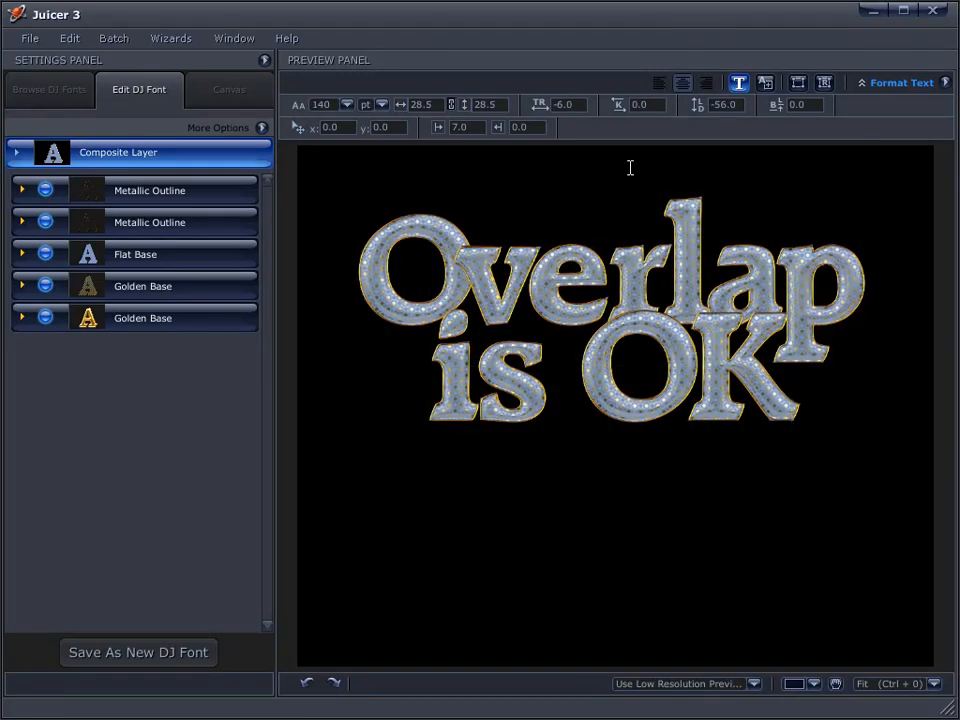
pyautogui.moveTo(622, 106); pyautogui.dragTo(595, 110)
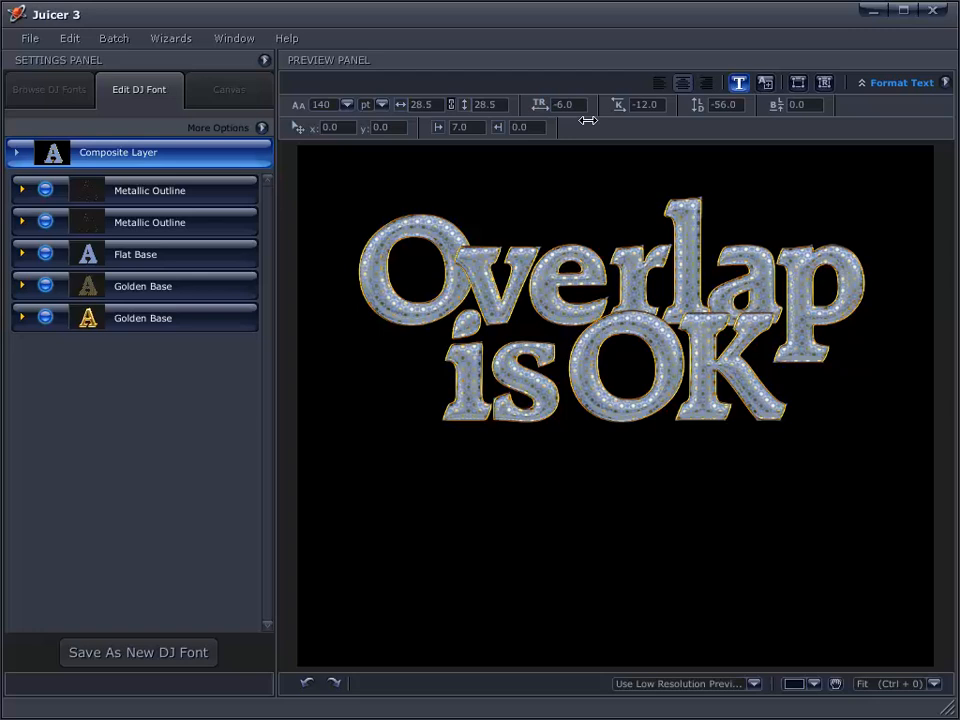
pyautogui.click(418, 420)
pyautogui.moveTo(626, 106); pyautogui.dragTo(623, 110)
pyautogui.hotkey('ctrl', 'z')
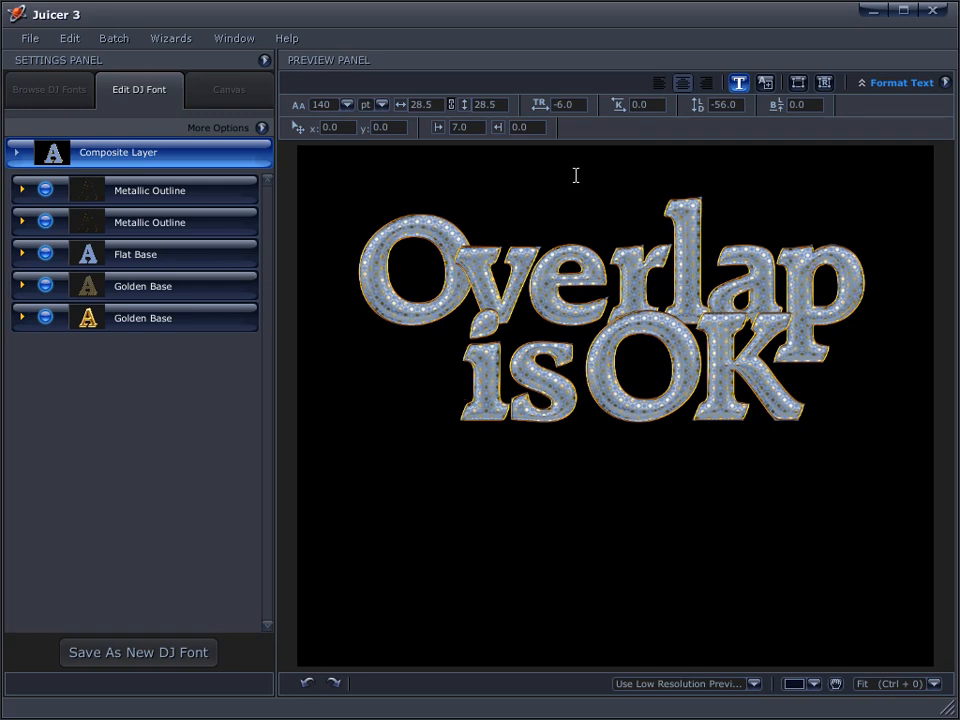
pyautogui.moveTo(619, 104); pyautogui.dragTo(578, 112)
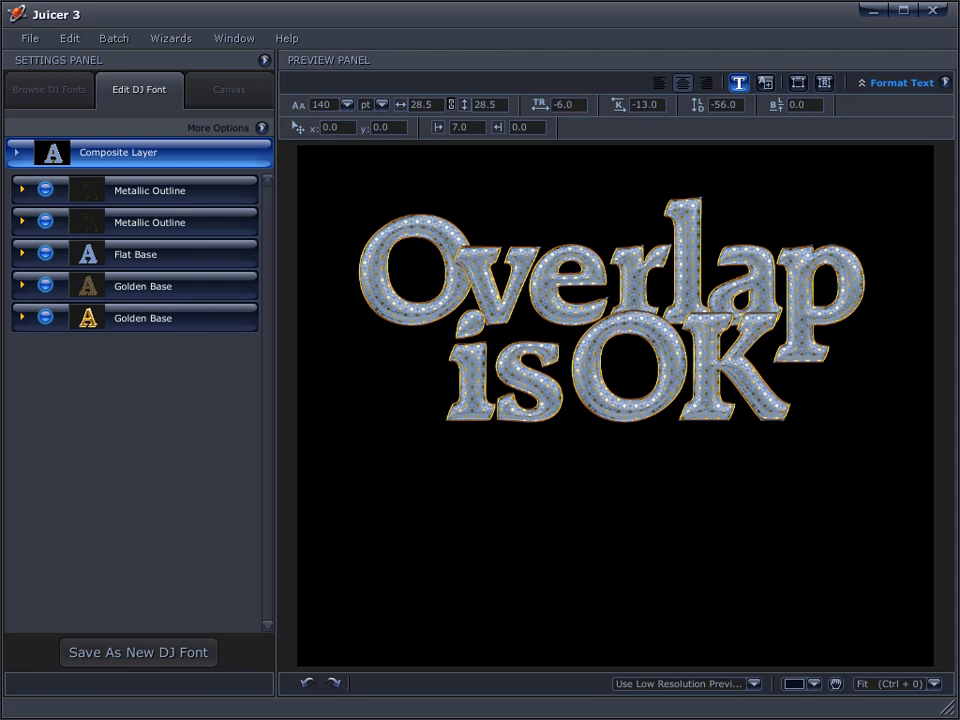
# Close up the v–e and l–a pairs with slight negative kerning
pyautogui.click(529, 284)
pyautogui.moveTo(627, 107); pyautogui.dragTo(618, 107)
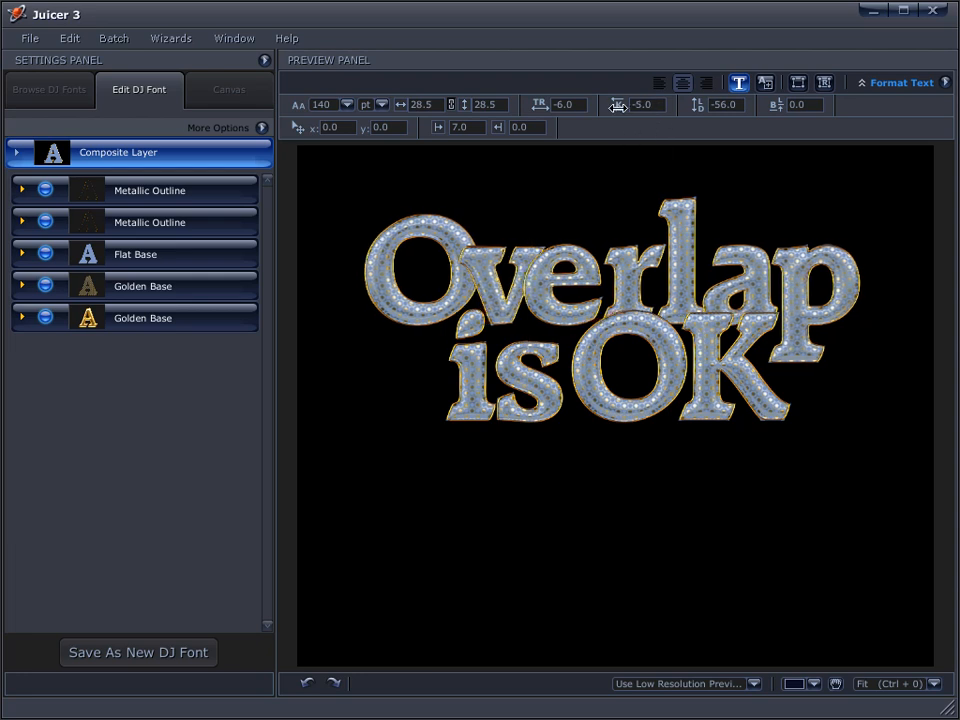
pyautogui.click(705, 291)
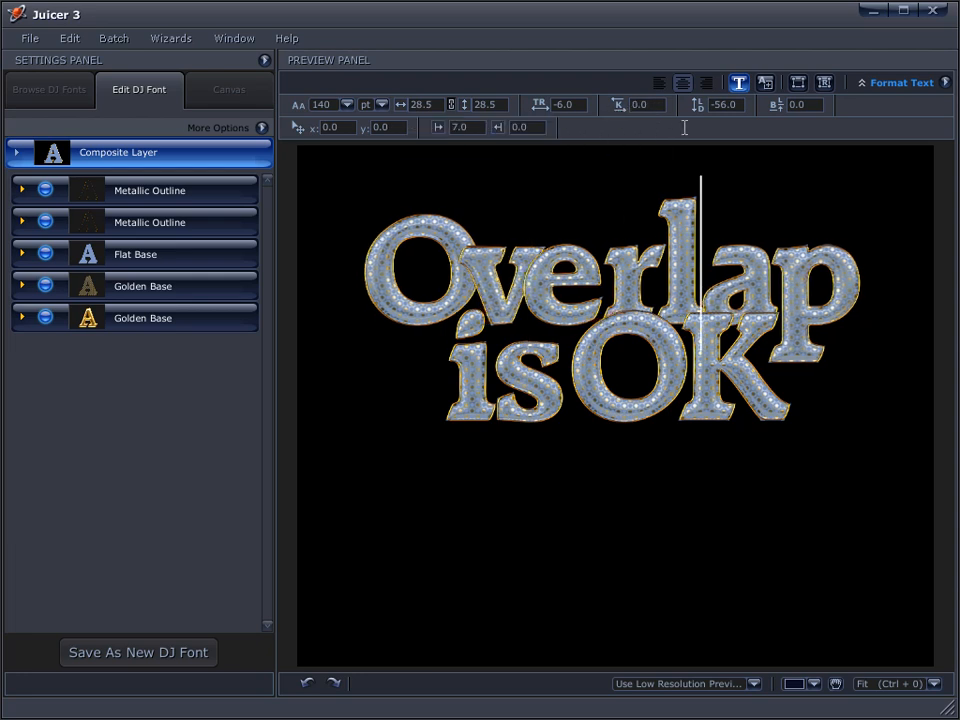
pyautogui.moveTo(631, 106); pyautogui.dragTo(620, 106)
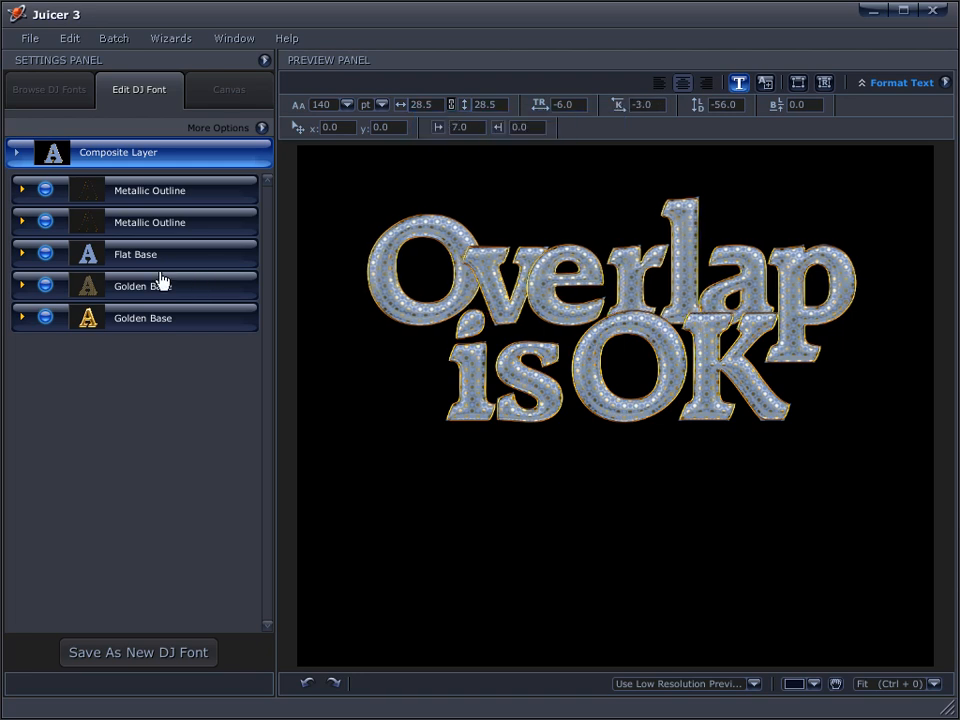
# Add a Drop Shadow effect to the last Golden Base layer
pyautogui.click(22, 318)
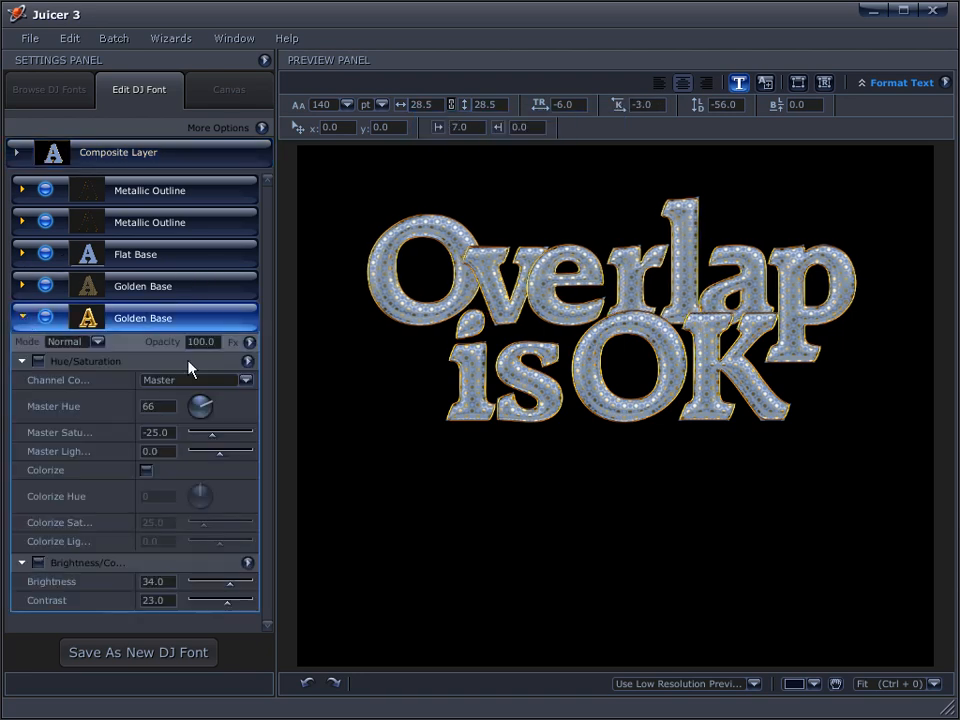
pyautogui.click(249, 342)
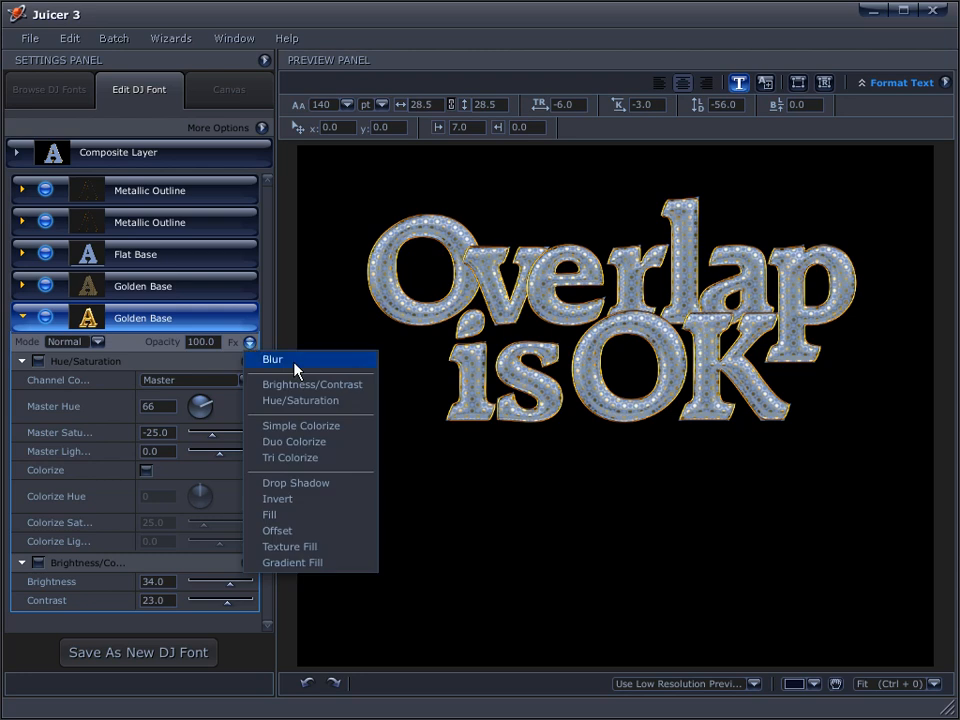
pyautogui.click(296, 483)
pyautogui.moveTo(266, 505); pyautogui.dragTo(266, 623)
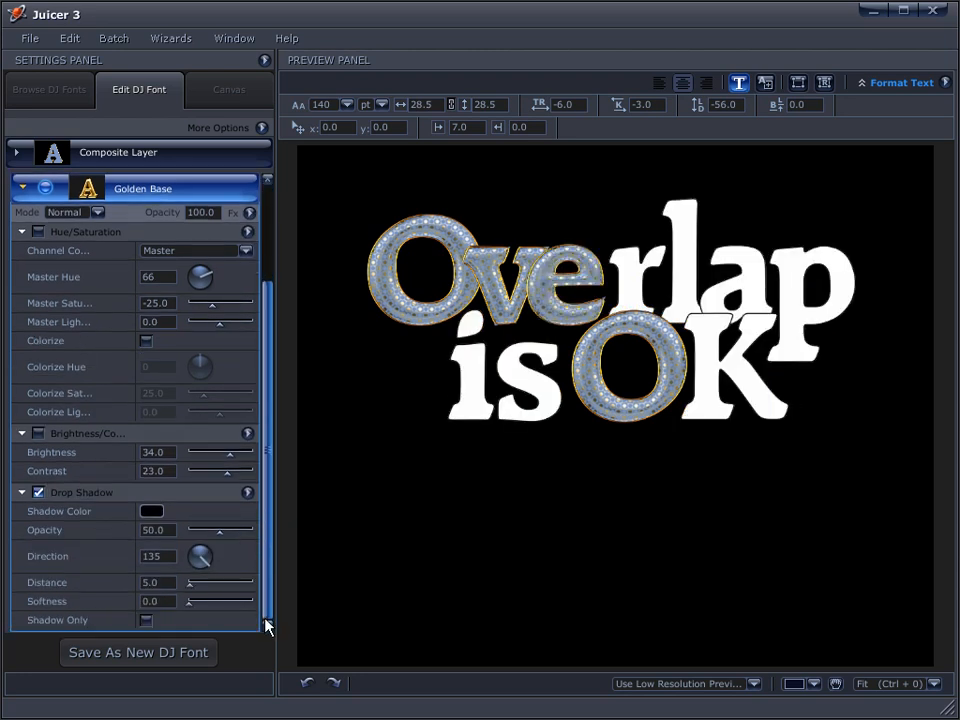
# Set the shadow's direction to 325, distance to 75, softness to 45, and lower its opacity
pyautogui.moveTo(201, 571); pyautogui.dragTo(285, 575)
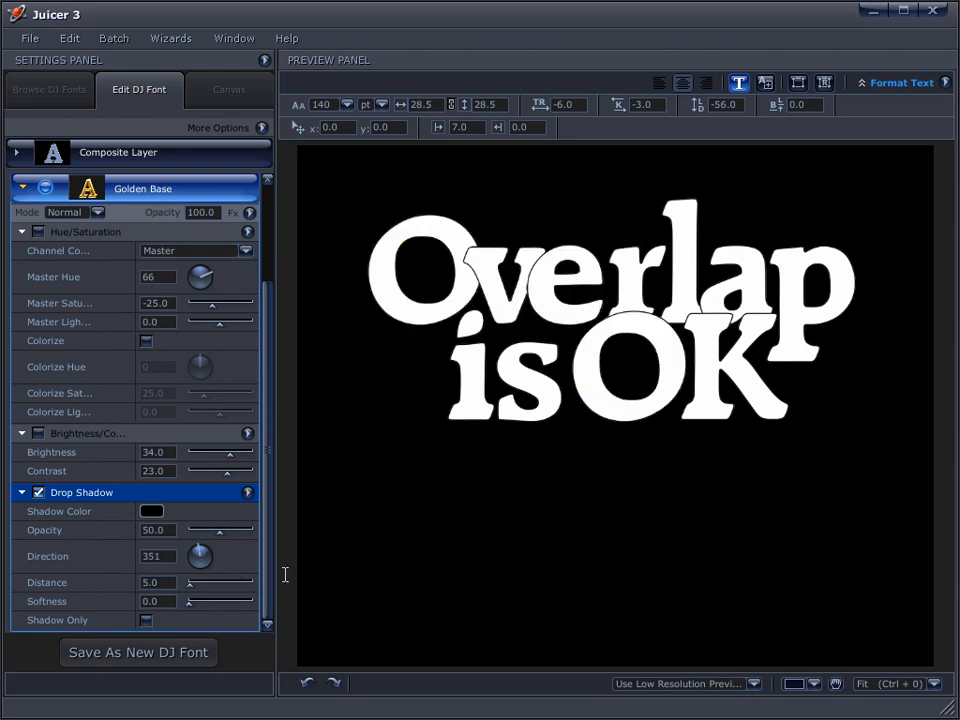
pyautogui.click(213, 588)
pyautogui.click(219, 601)
pyautogui.moveTo(212, 583); pyautogui.dragTo(208, 586)
pyautogui.click(193, 553)
pyautogui.click(211, 533)
pyautogui.moveTo(211, 533); pyautogui.dragTo(214, 533)
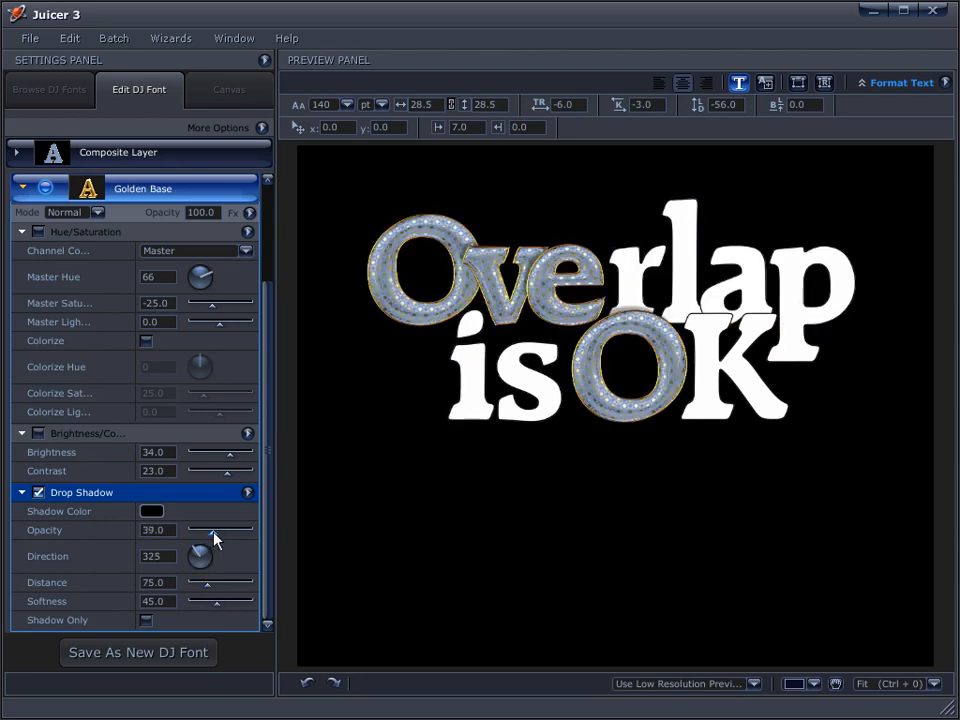
# Check the shadow at 100% zoom, raise its opacity to 55, then fit the preview
pyautogui.click(934, 685)
pyautogui.click(892, 544)
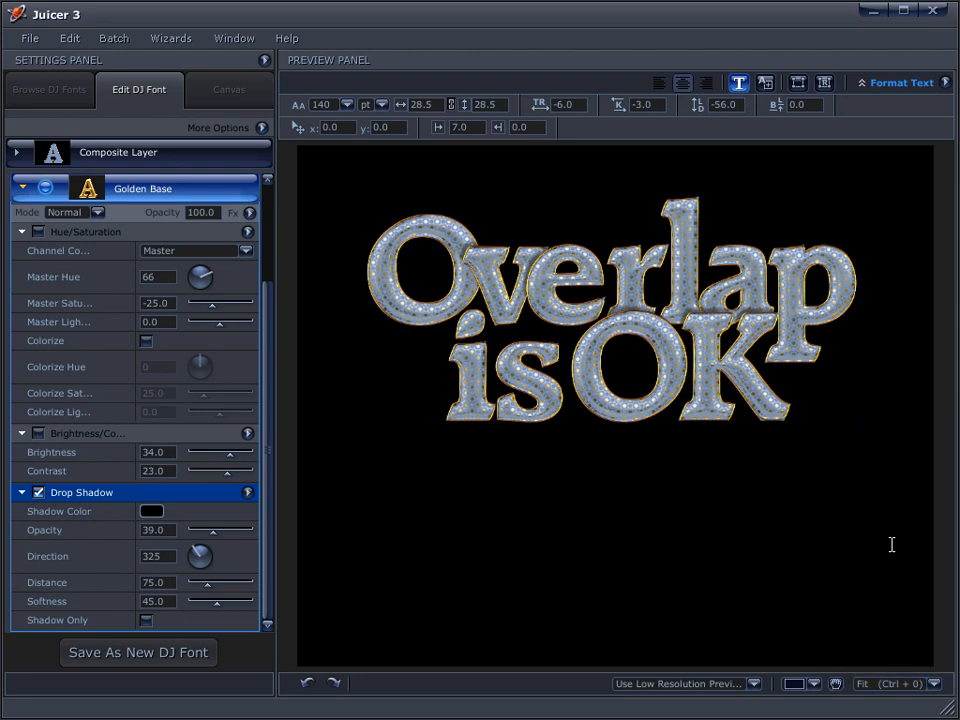
pyautogui.moveTo(562, 344); pyautogui.dragTo(583, 418)
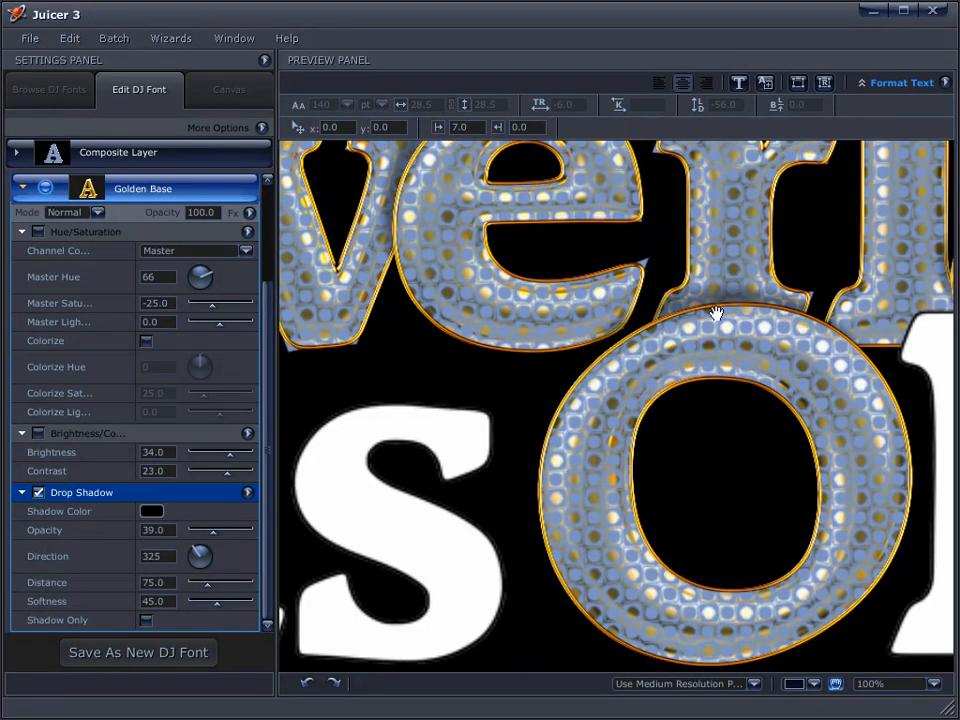
pyautogui.click(221, 539)
pyautogui.click(222, 538)
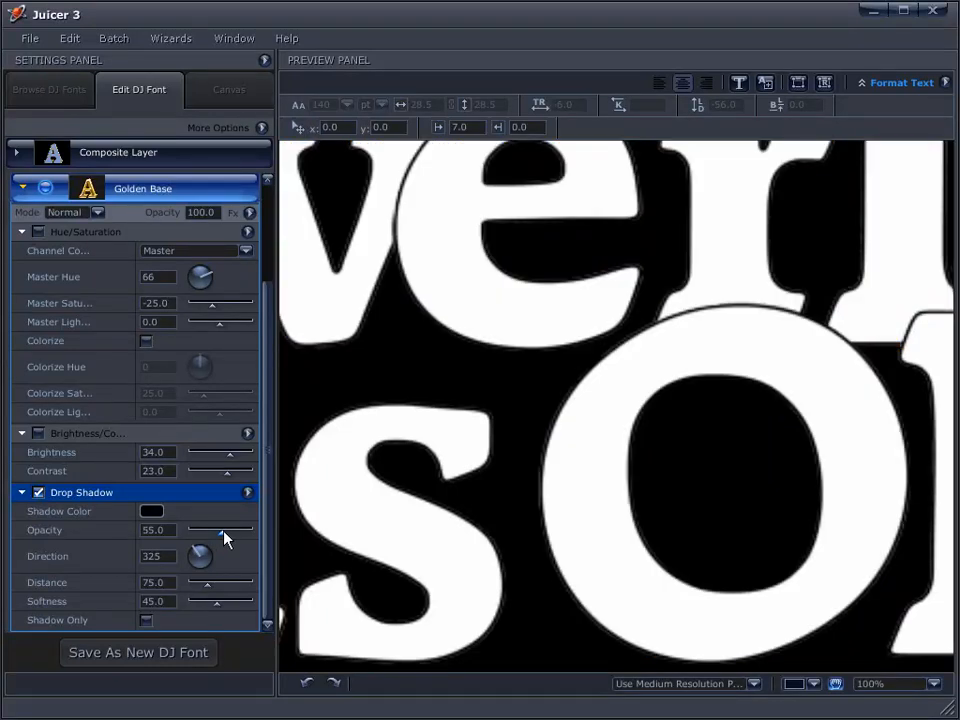
pyautogui.click(934, 685)
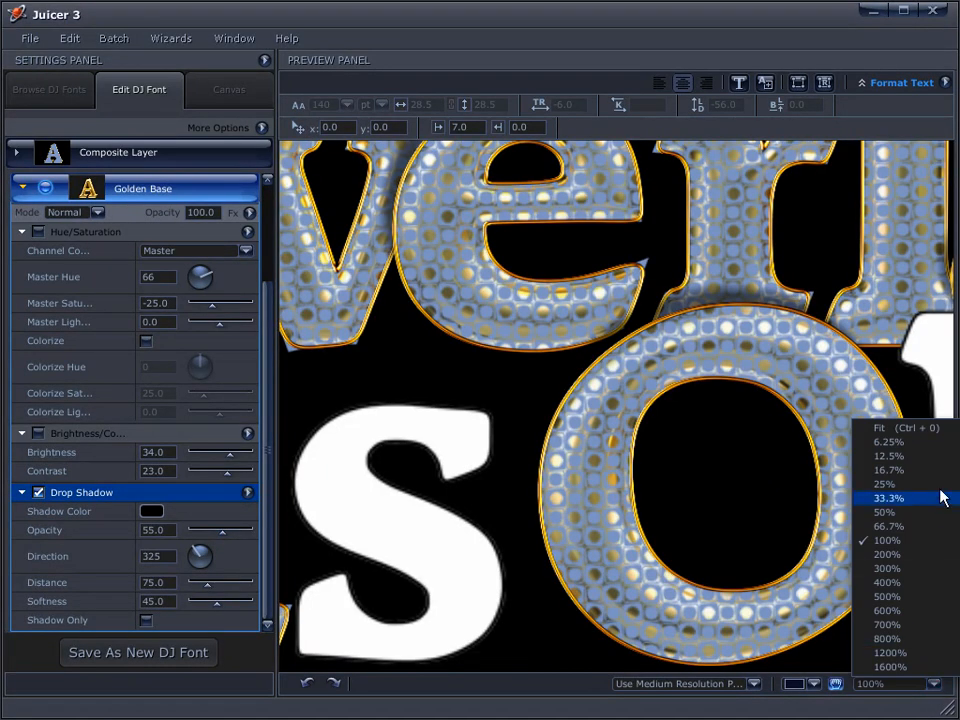
pyautogui.click(934, 430)
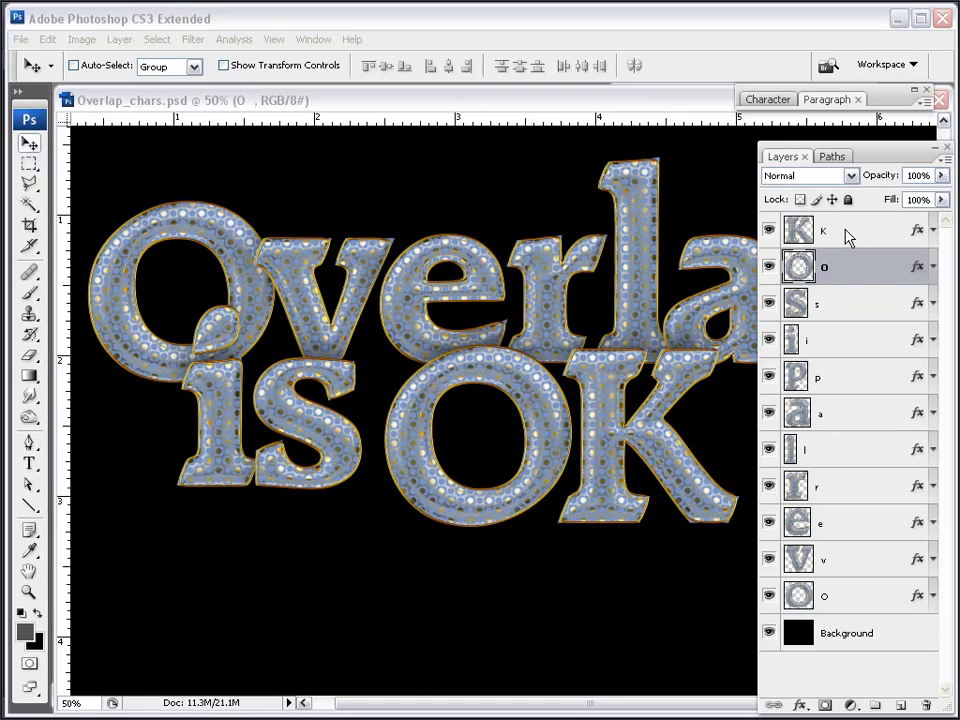
# Rotate the K about -5 degrees, lower it, then move O and K together
pyautogui.click(843, 233)
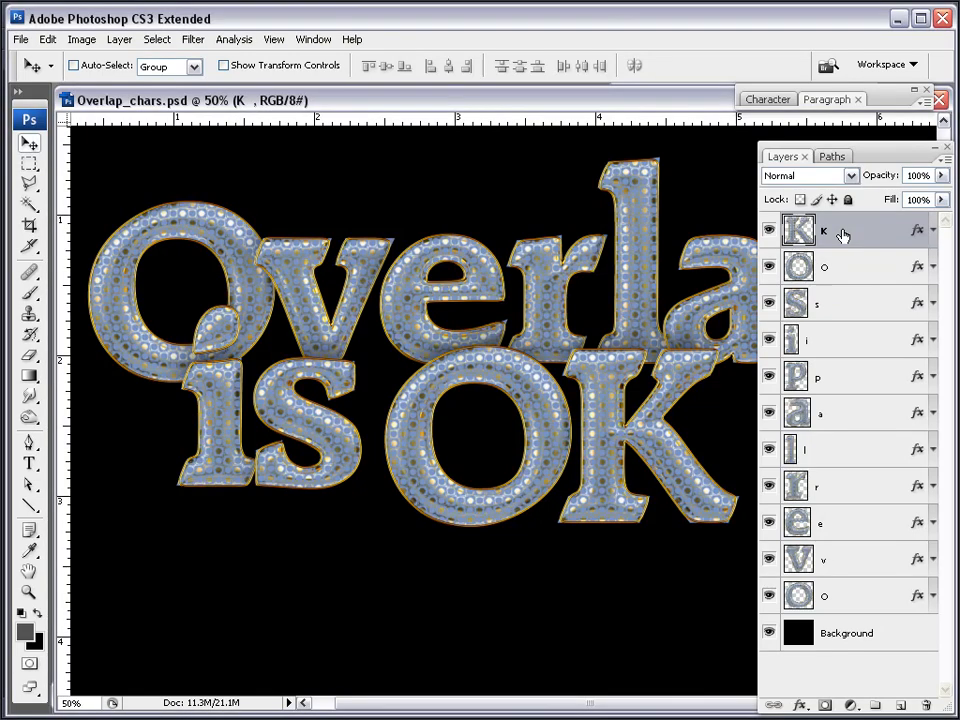
pyautogui.hotkey('ctrl', 't')
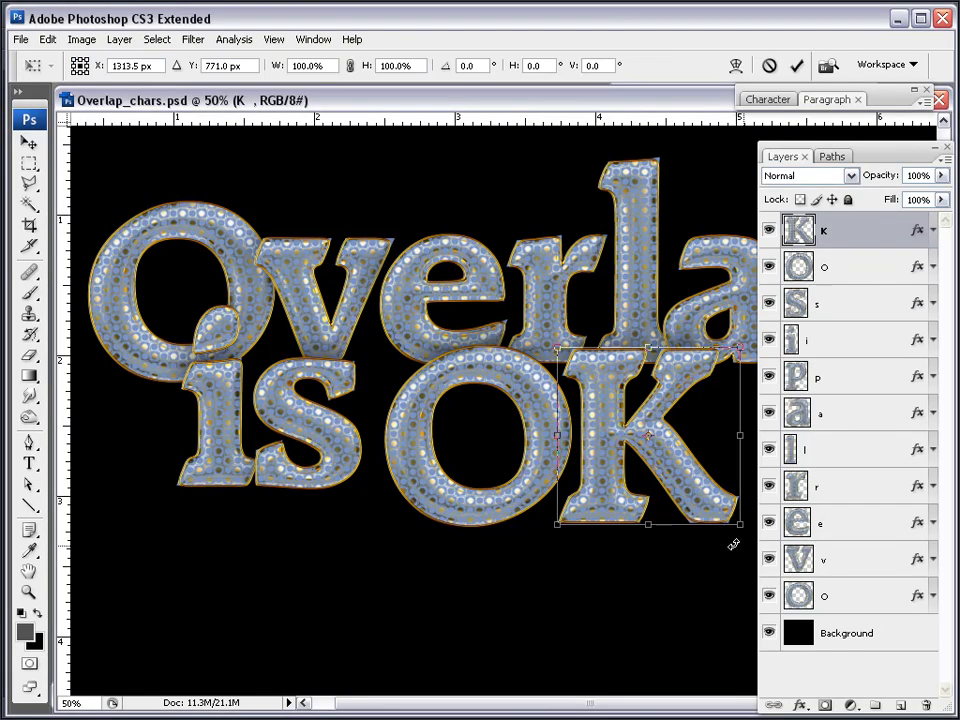
pyautogui.moveTo(737, 537)
pyautogui.mouseDown()
pyautogui.moveTo(761, 529)
pyautogui.moveTo(738, 533)
pyautogui.mouseUp()
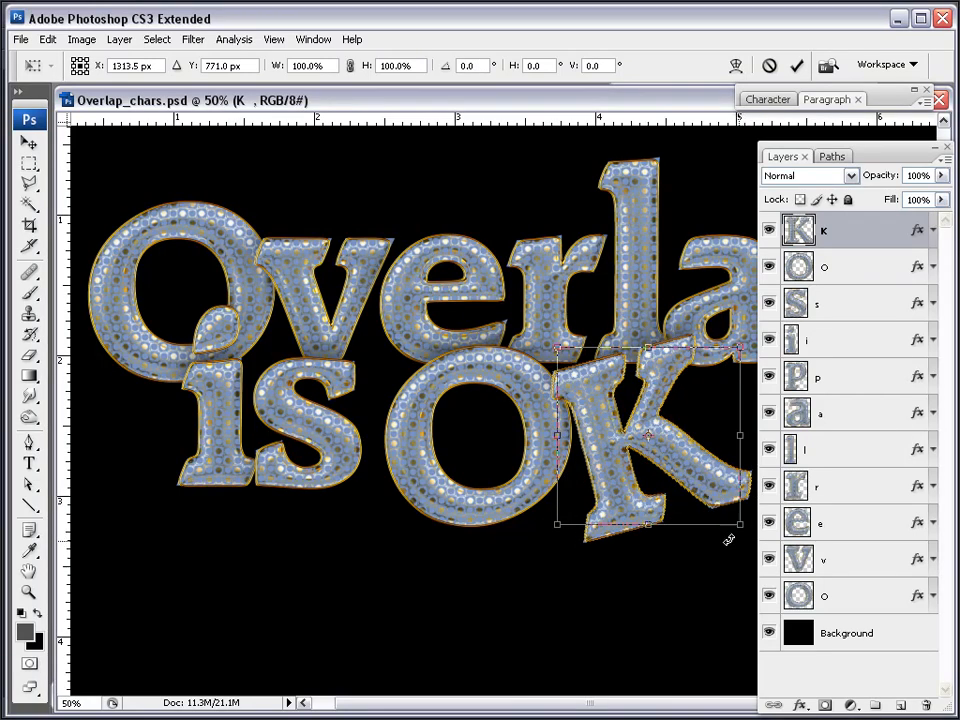
pyautogui.moveTo(722, 543)
pyautogui.mouseDown()
pyautogui.moveTo(735, 549)
pyautogui.moveTo(724, 544)
pyautogui.mouseUp()
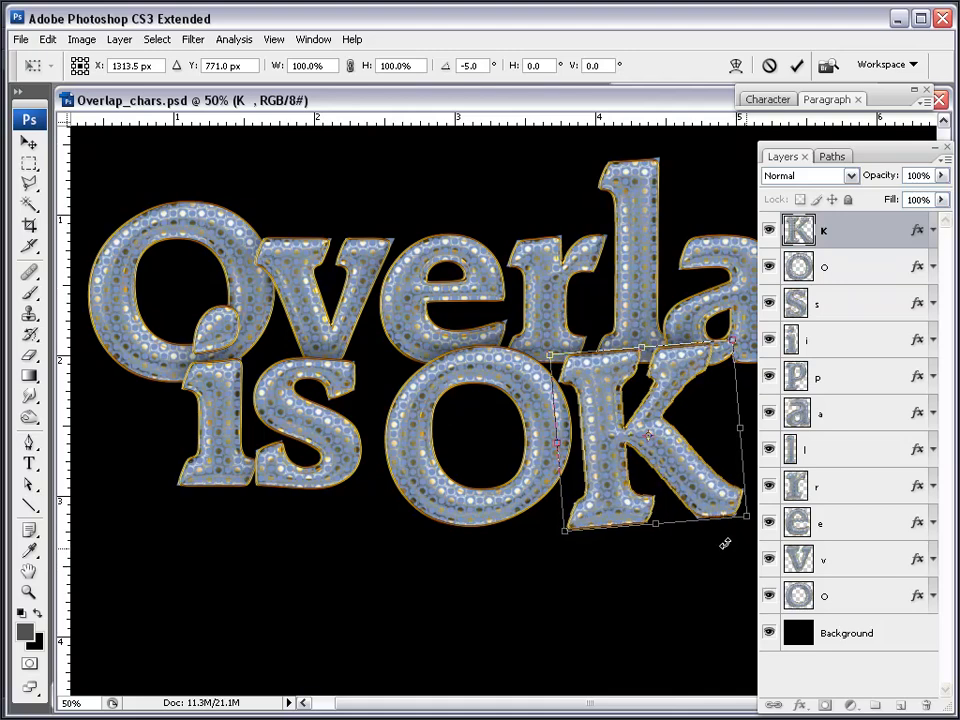
pyautogui.press('Return')
pyautogui.moveTo(656, 480); pyautogui.dragTo(656, 510)
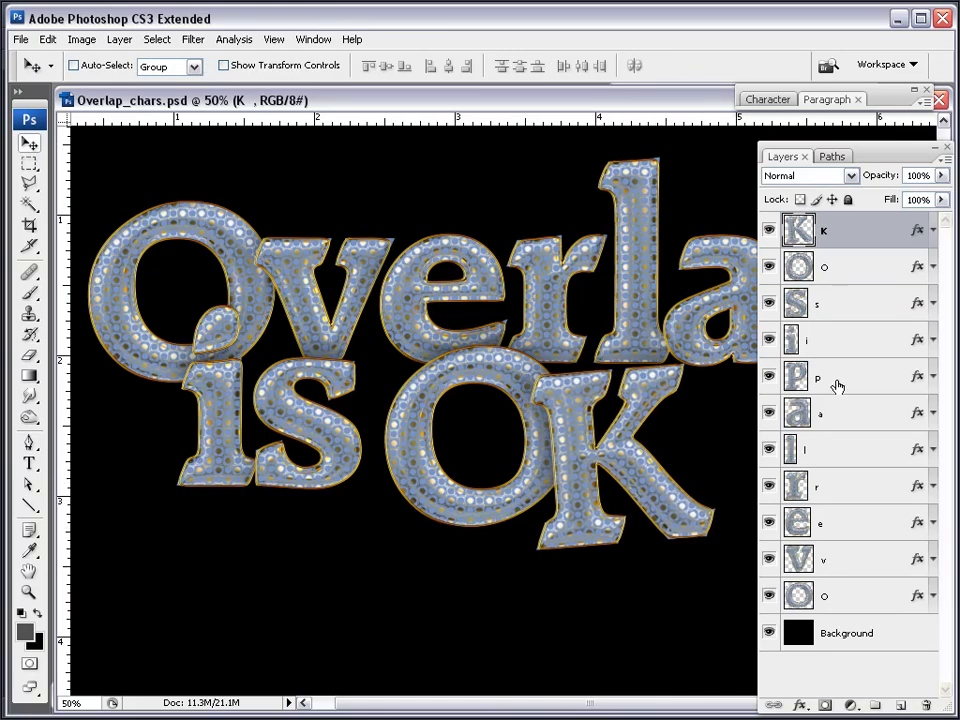
pyautogui.keyDown('shift'); pyautogui.click(836, 268); pyautogui.keyUp('shift')
pyautogui.moveTo(578, 493)
pyautogui.mouseDown()
pyautogui.moveTo(593, 479)
pyautogui.moveTo(586, 502)
pyautogui.mouseUp()
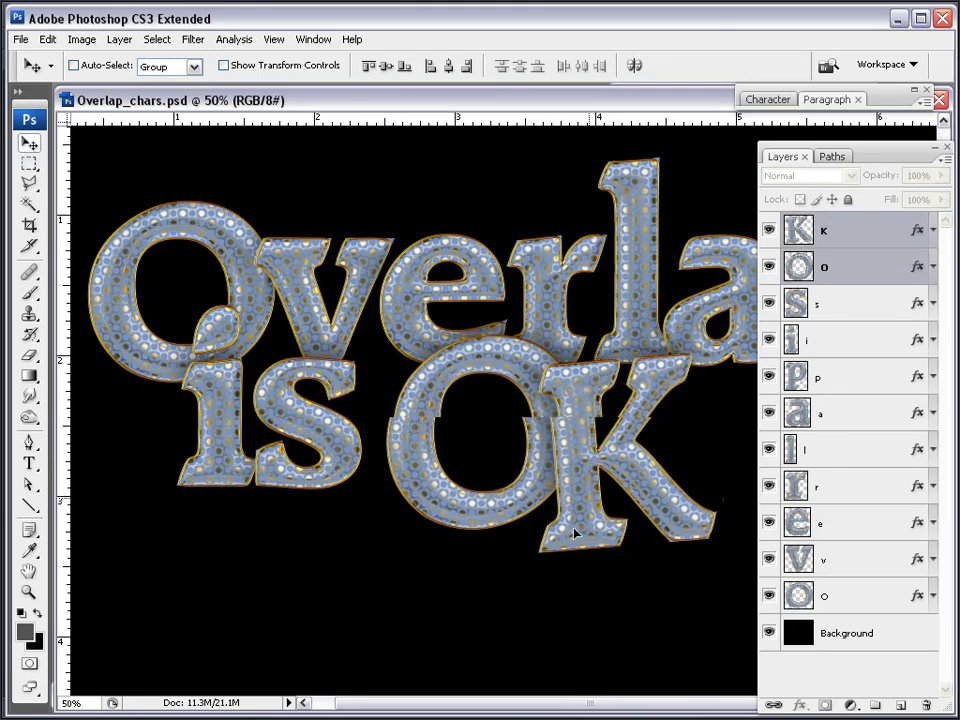
# Tilt the e by -12.5 degrees, shift it up and left, and nudge O and K
pyautogui.click(834, 530)
pyautogui.hotkey('ctrl', 't')
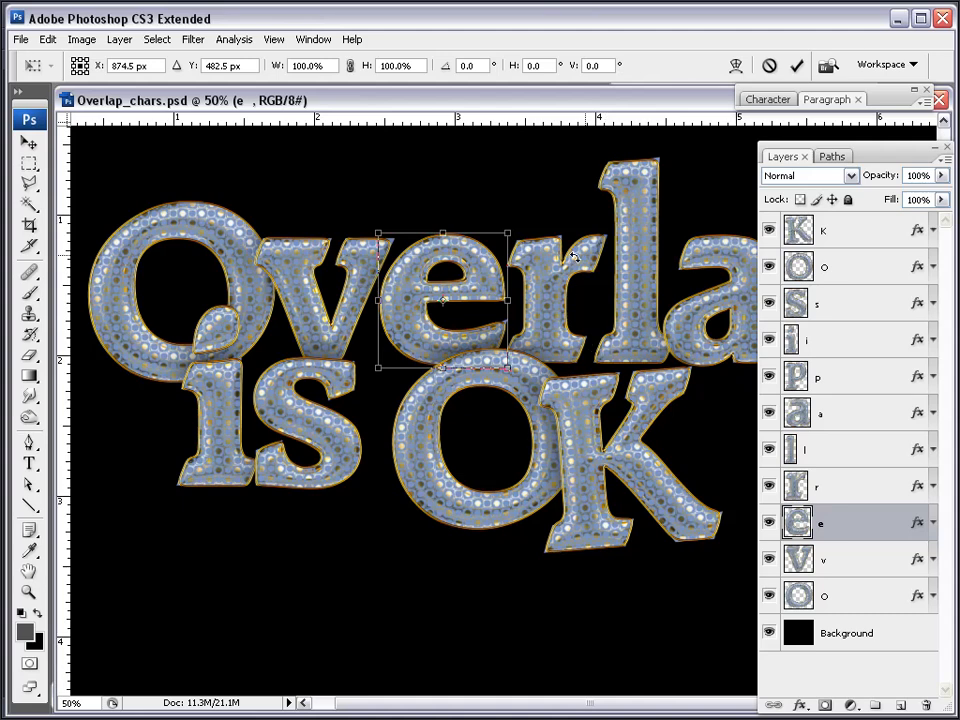
pyautogui.moveTo(536, 222); pyautogui.dragTo(523, 199)
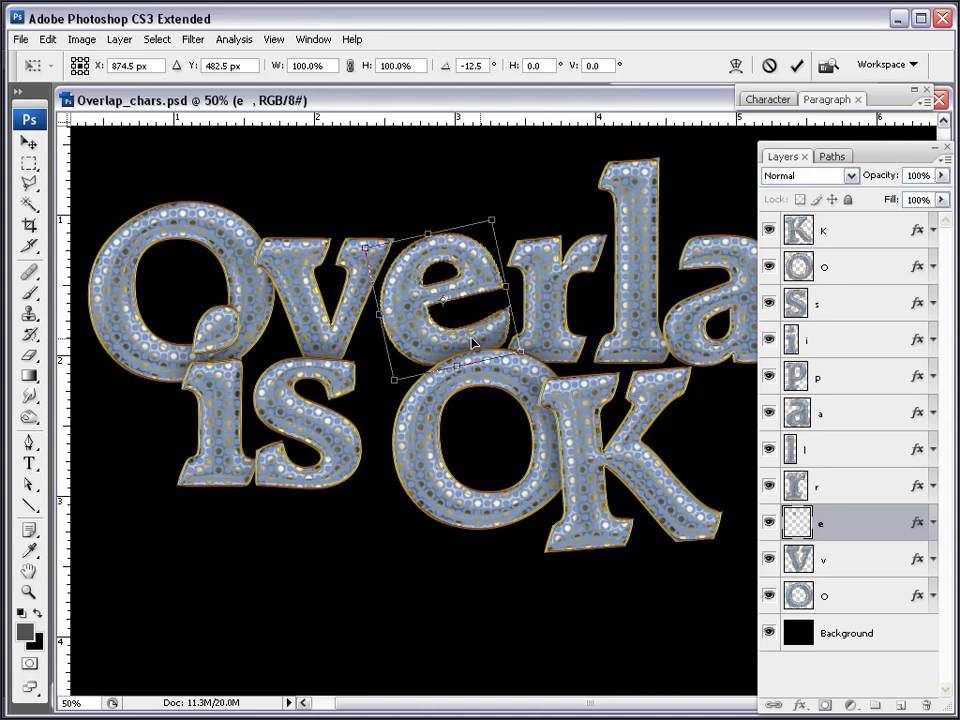
pyautogui.moveTo(470, 315); pyautogui.dragTo(456, 285)
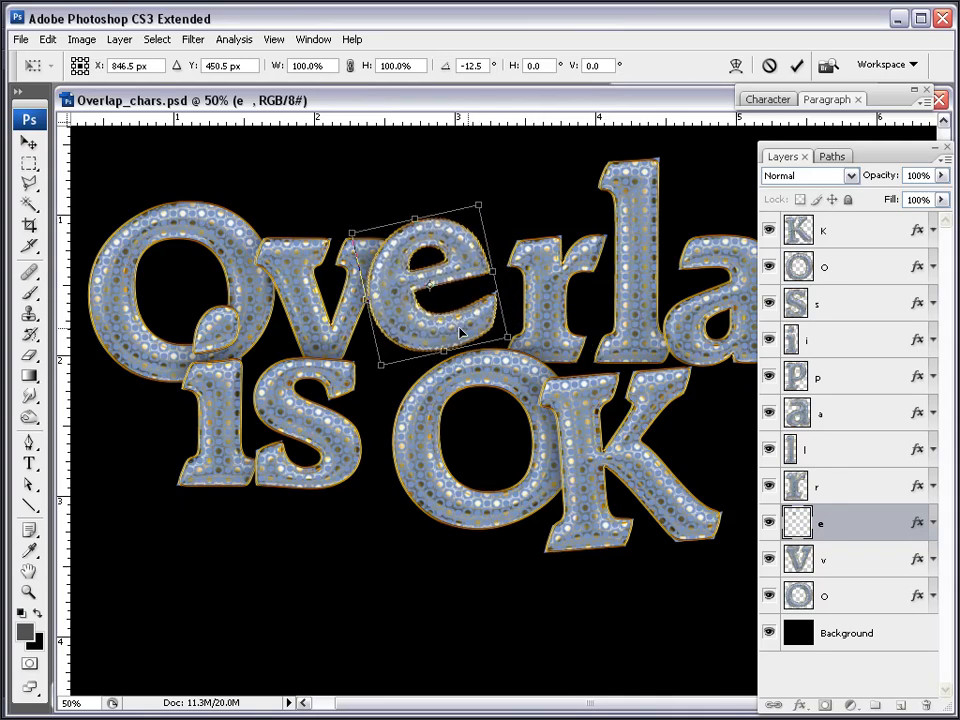
pyautogui.press('Return')
pyautogui.click(826, 267)
pyautogui.keyDown('shift'); pyautogui.click(838, 231); pyautogui.keyUp('shift')
pyautogui.moveTo(574, 521); pyautogui.dragTo(586, 491)
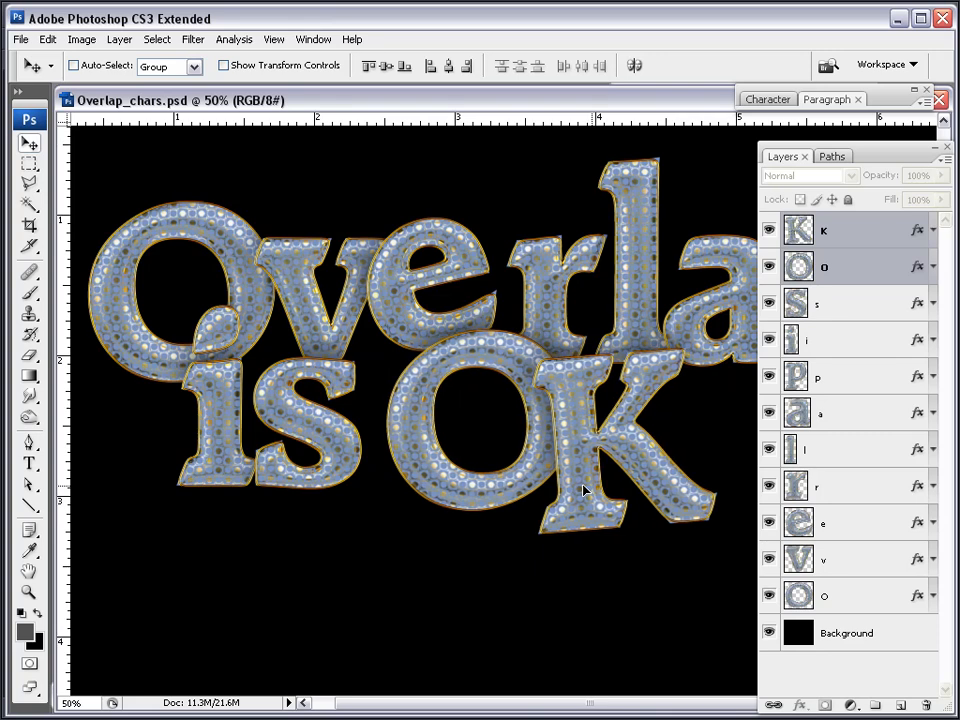
# Move the r and l letters slightly to the left
pyautogui.click(852, 489)
pyautogui.moveTo(540, 294); pyautogui.dragTo(530, 294)
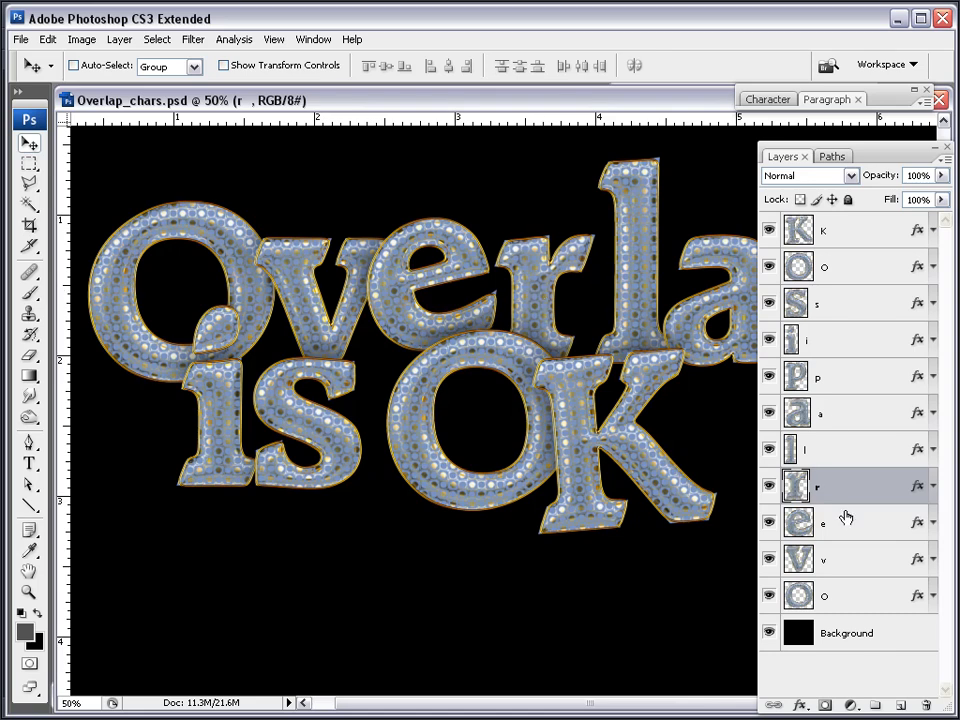
pyautogui.click(844, 452)
pyautogui.moveTo(648, 332); pyautogui.dragTo(630, 326)
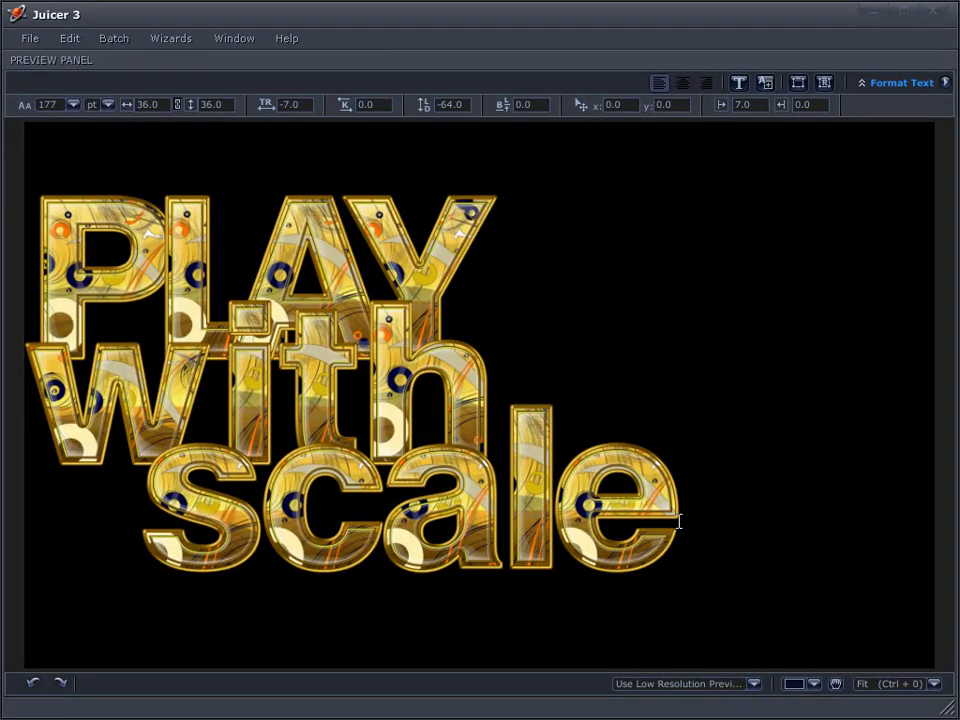
# Enlarge PLAY to 258 pt and raise its baseline
pyautogui.moveTo(496, 239); pyautogui.dragTo(33, 228)
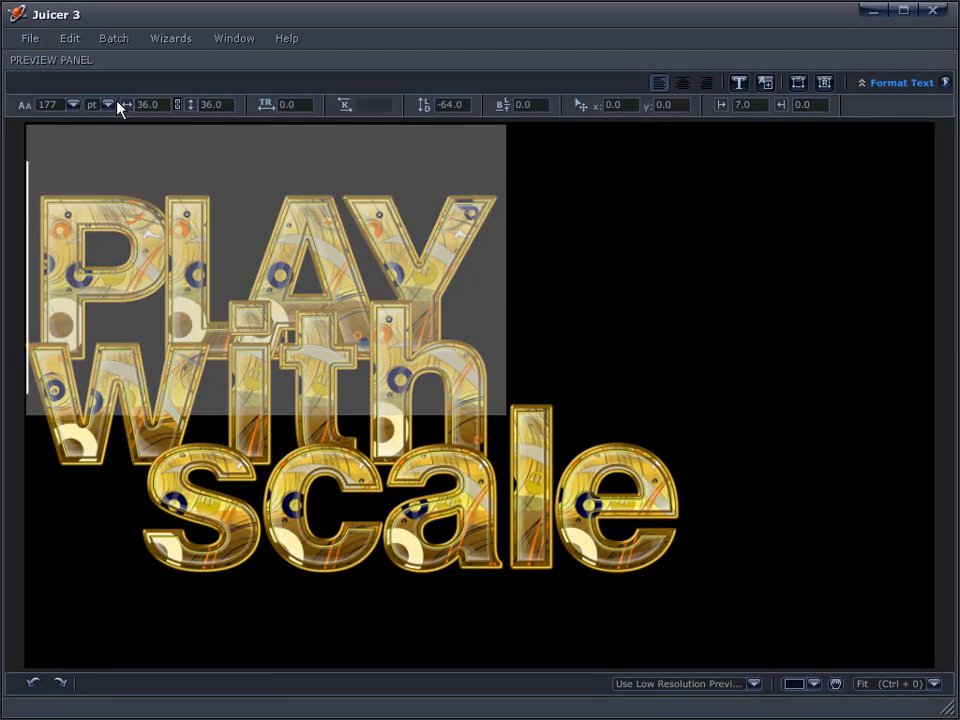
pyautogui.click(53, 105)
pyautogui.moveTo(55, 106); pyautogui.dragTo(138, 116)
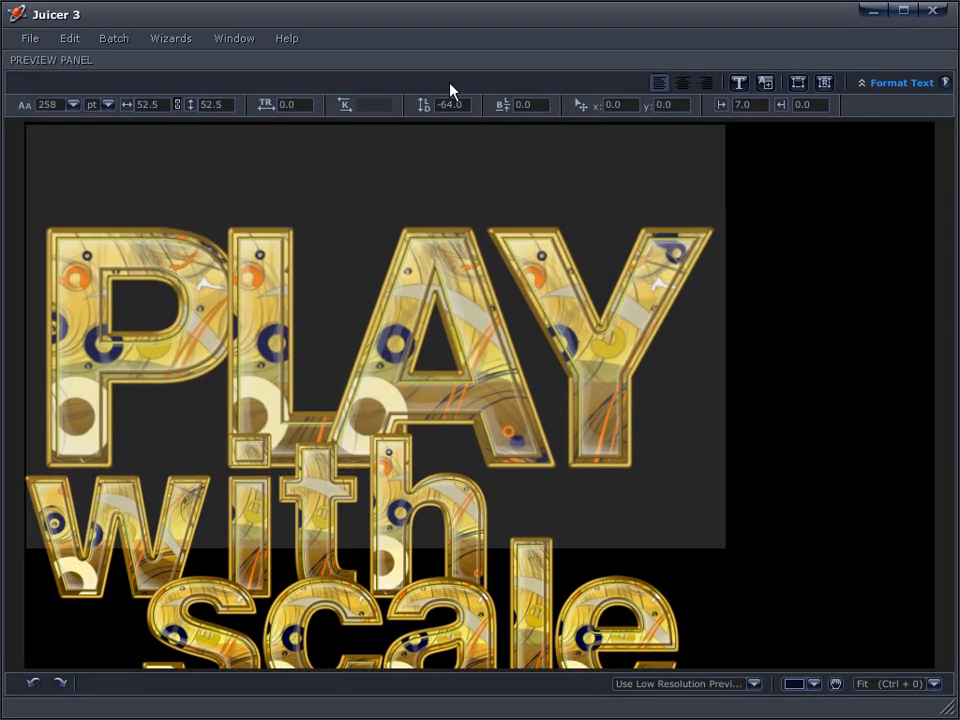
pyautogui.moveTo(510, 114); pyautogui.dragTo(885, 168)
# Tighten the tracking of 'with' and shrink its font size
pyautogui.moveTo(40, 560); pyautogui.dragTo(500, 560)
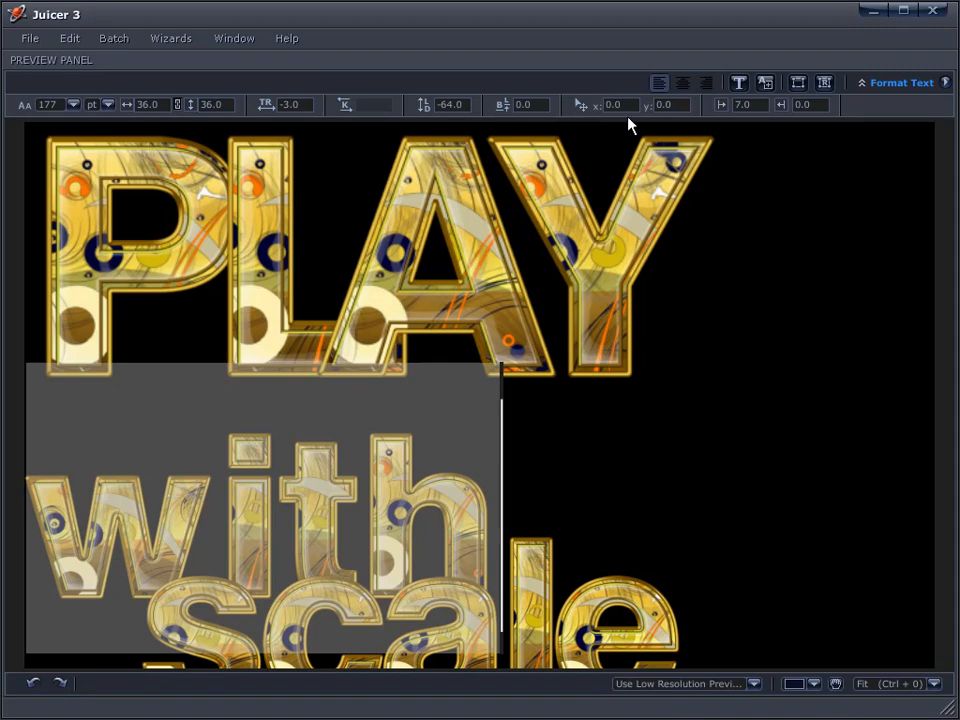
pyautogui.moveTo(284, 104); pyautogui.dragTo(279, 104)
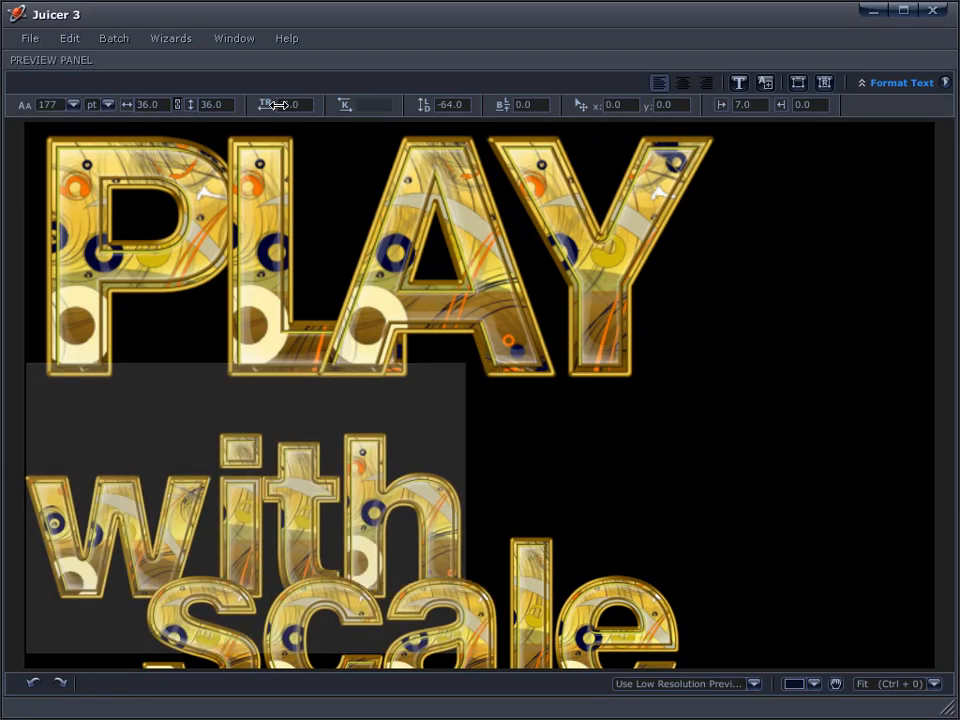
pyautogui.moveTo(52, 103); pyautogui.dragTo(1, 103)
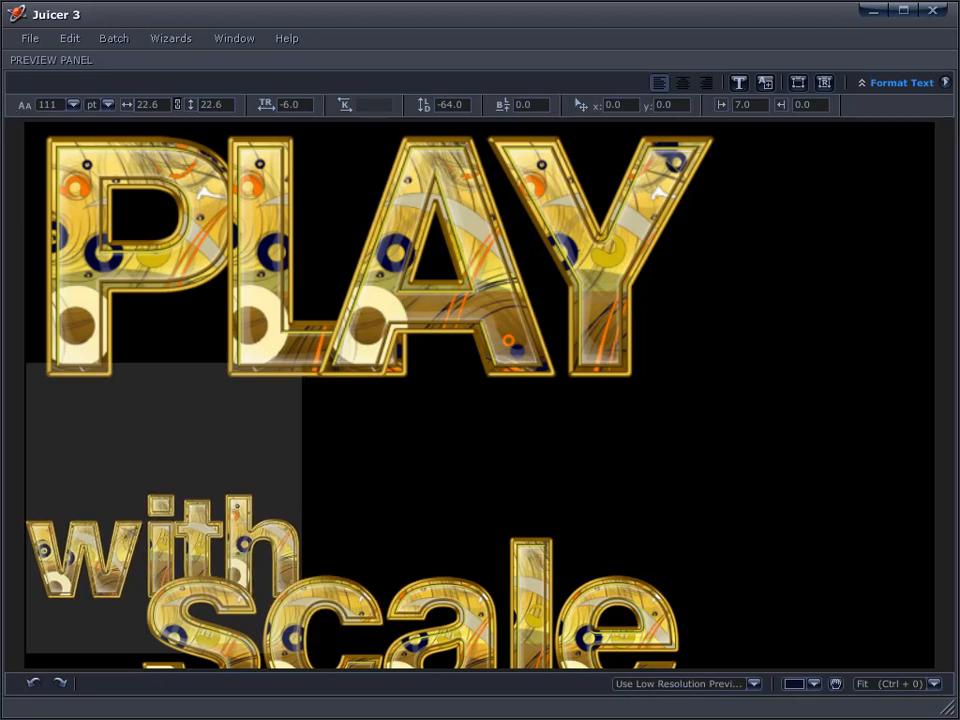
# Reduce the headline's line spacing to -100 so 'with scale' sits under PLAY
pyautogui.click(24, 257)
pyautogui.moveTo(55, 626); pyautogui.dragTo(317, 568)
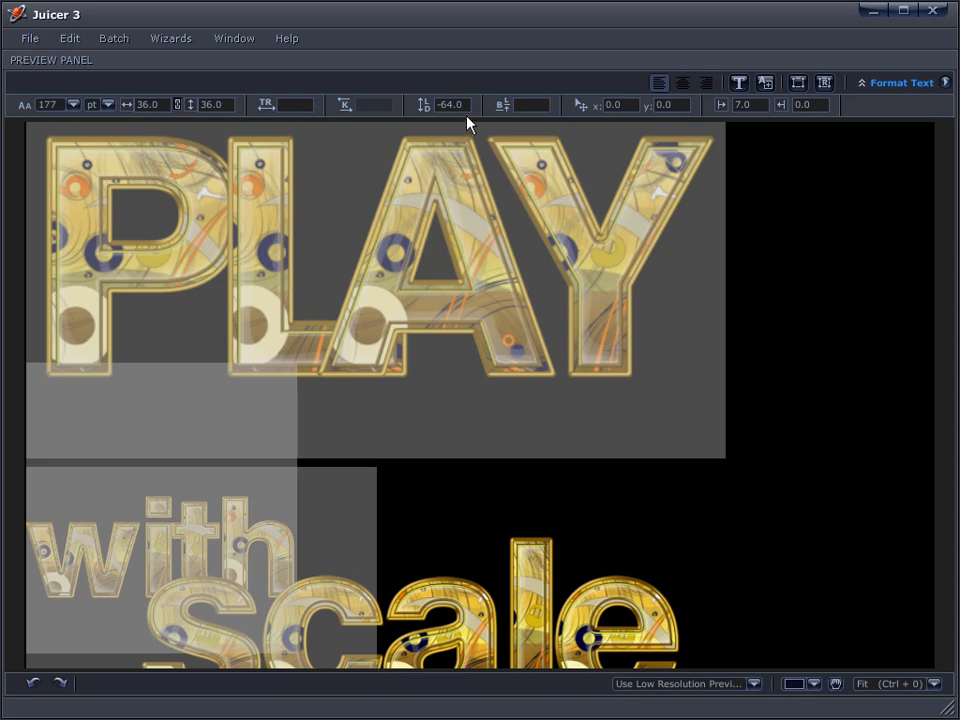
pyautogui.moveTo(456, 105); pyautogui.dragTo(316, 111)
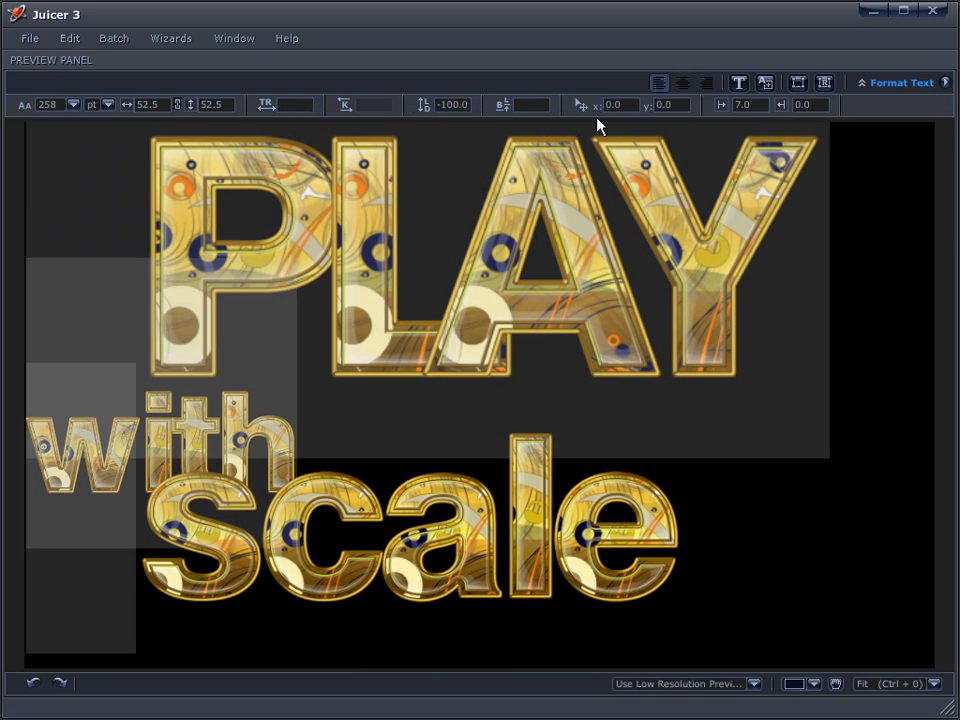
pyautogui.click(662, 556)
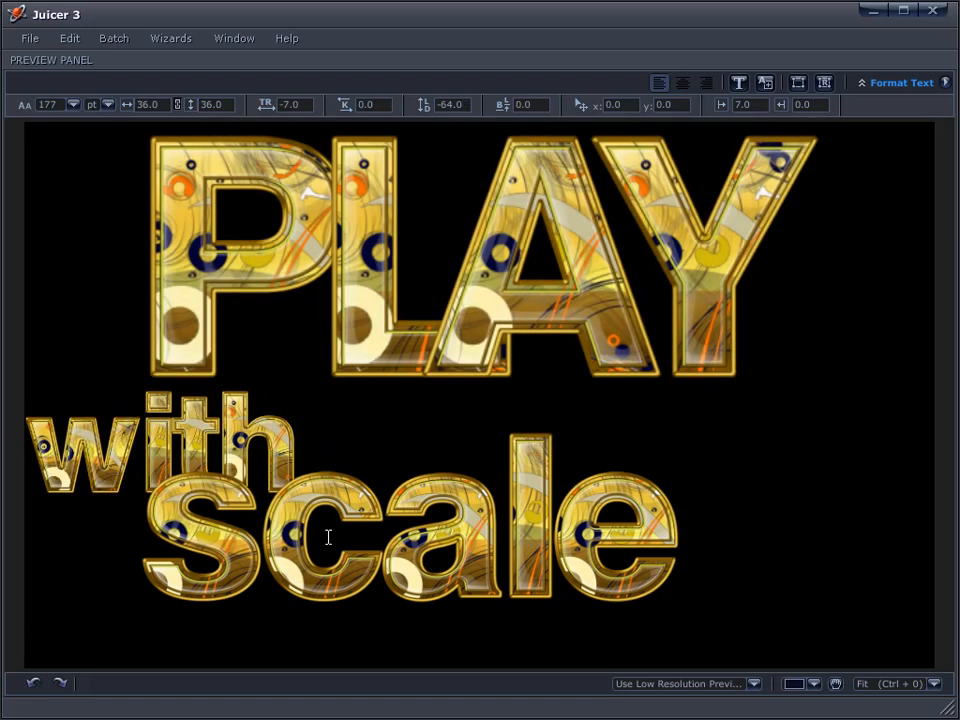
# Enlarge the word Scale slightly
pyautogui.click(200, 585)
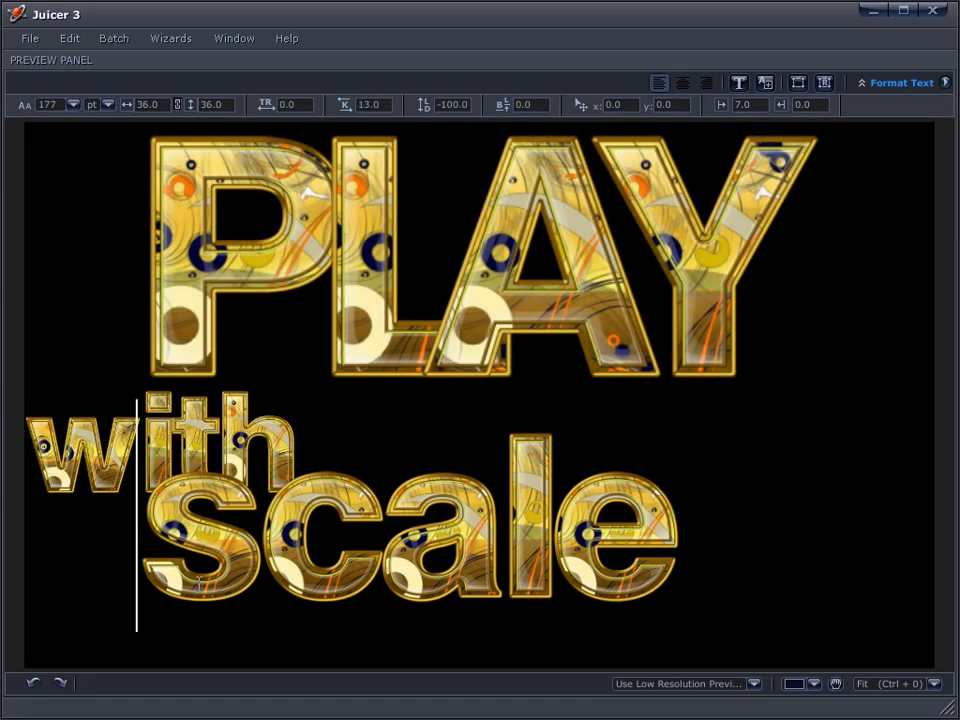
pyautogui.keyDown('shift'); pyautogui.click(684, 574); pyautogui.keyUp('shift')
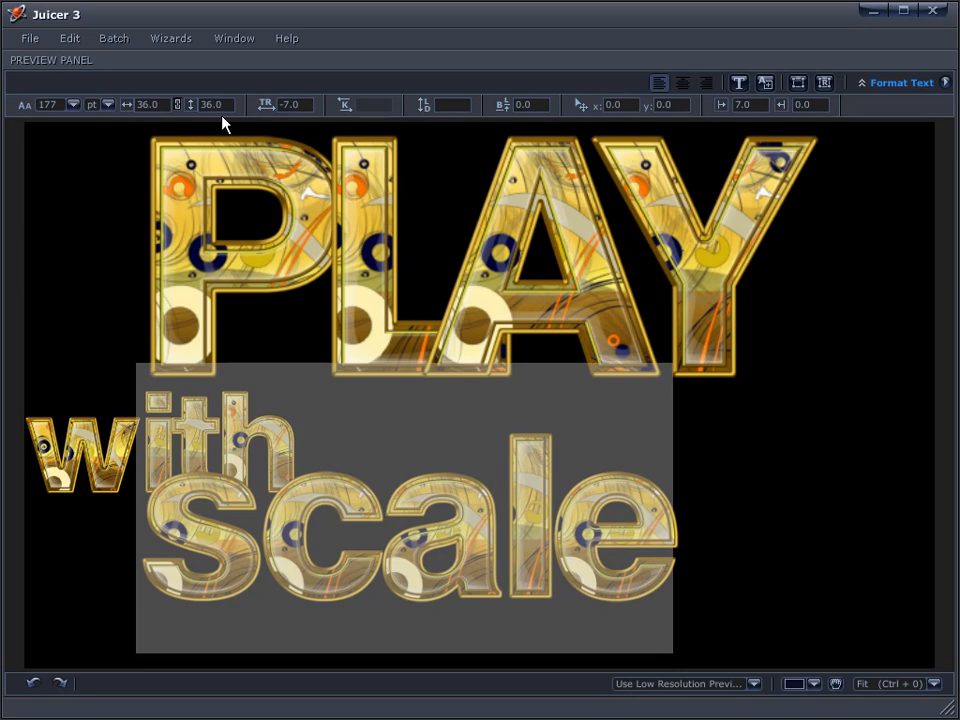
pyautogui.moveTo(56, 105); pyautogui.dragTo(77, 105)
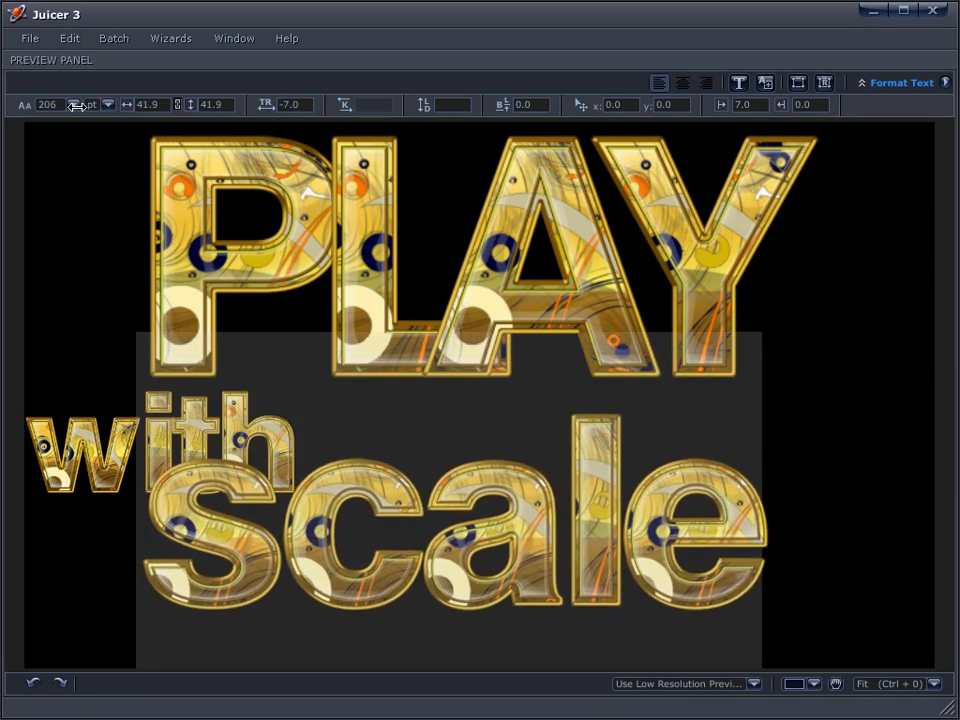
pyautogui.click(143, 585)
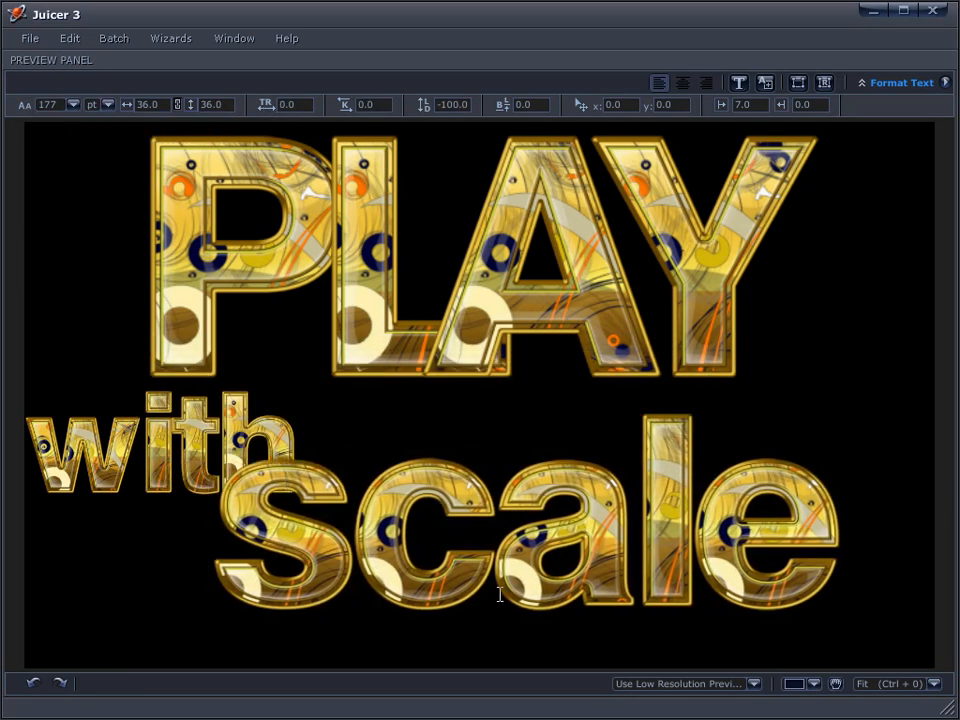
# Shift the baseline of 'with' up to 3.6
pyautogui.moveTo(25, 465); pyautogui.dragTo(137, 467)
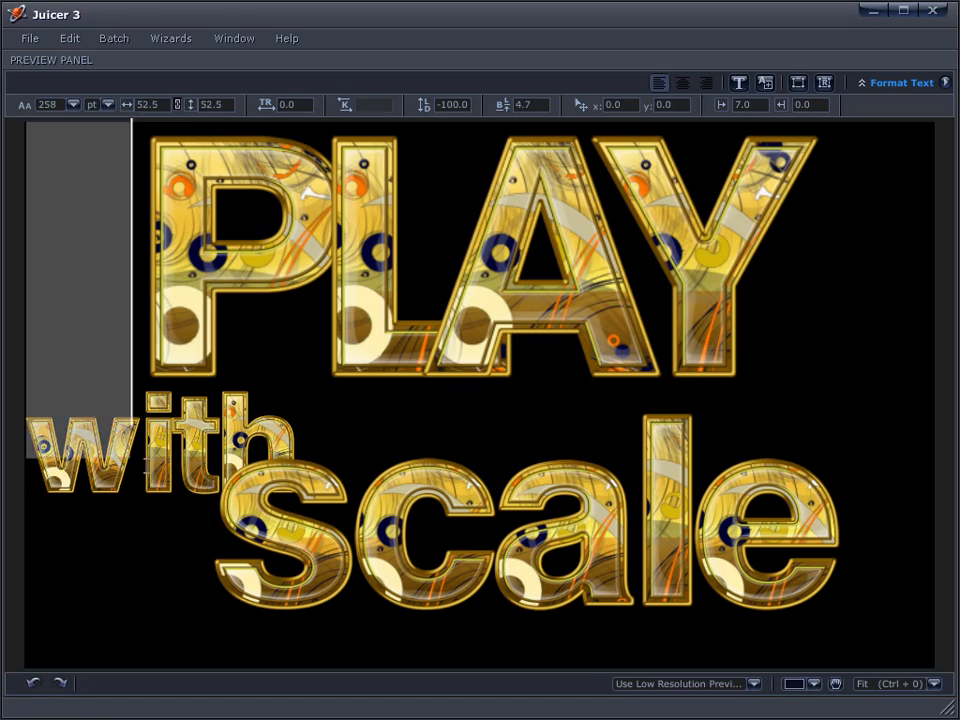
pyautogui.moveTo(33, 560); pyautogui.dragTo(69, 570)
pyautogui.click(105, 577)
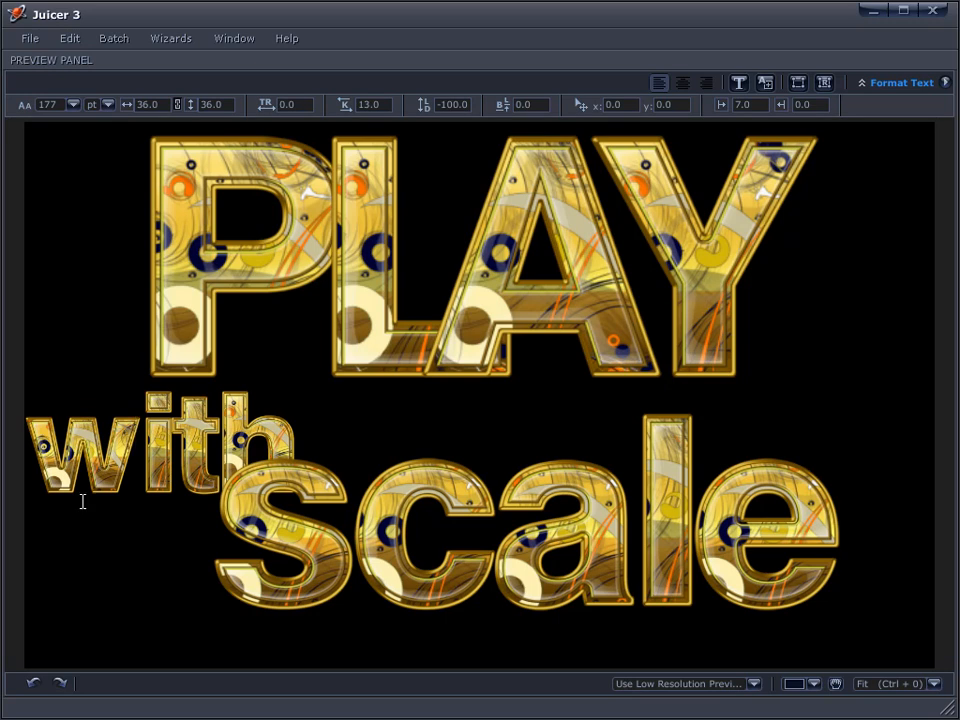
pyautogui.press('Up')
pyautogui.hotkey('shift', 'Down')
pyautogui.hotkey('shift', 'Up')
pyautogui.hotkey('shift', 'Right')
pyautogui.moveTo(821, 399); pyautogui.dragTo(812, 460)
pyautogui.moveTo(529, 105); pyautogui.dragTo(753, 129)
# Shift the baseline of 'scale' up to 9.0 and review PLAY's formatting values
pyautogui.moveTo(277, 530); pyautogui.dragTo(821, 621)
pyautogui.moveTo(527, 104); pyautogui.dragTo(738, 280)
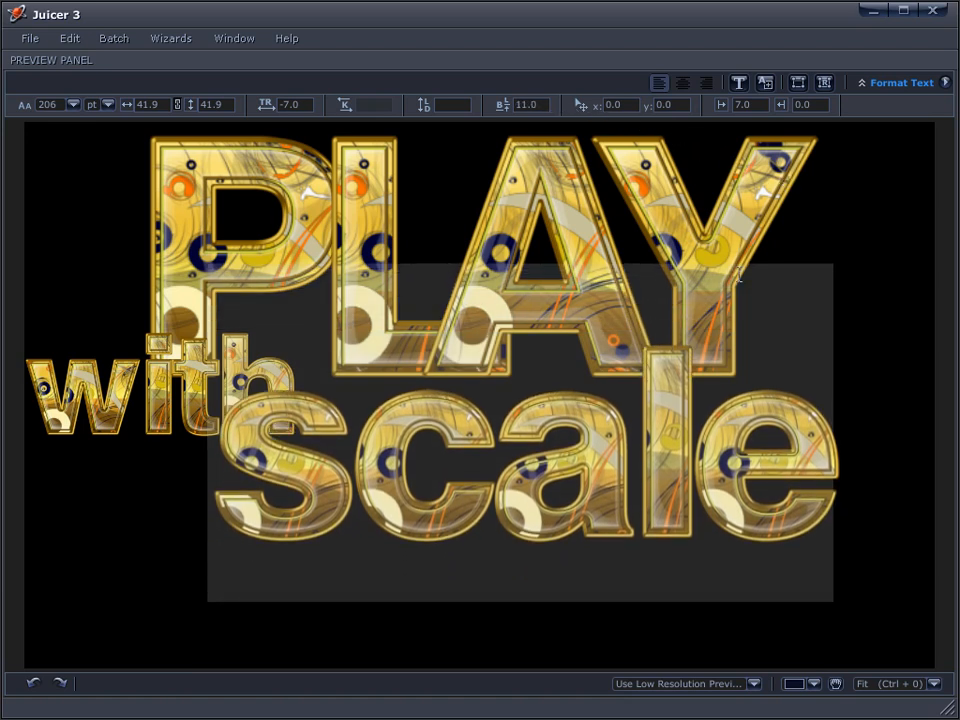
pyautogui.click(860, 530)
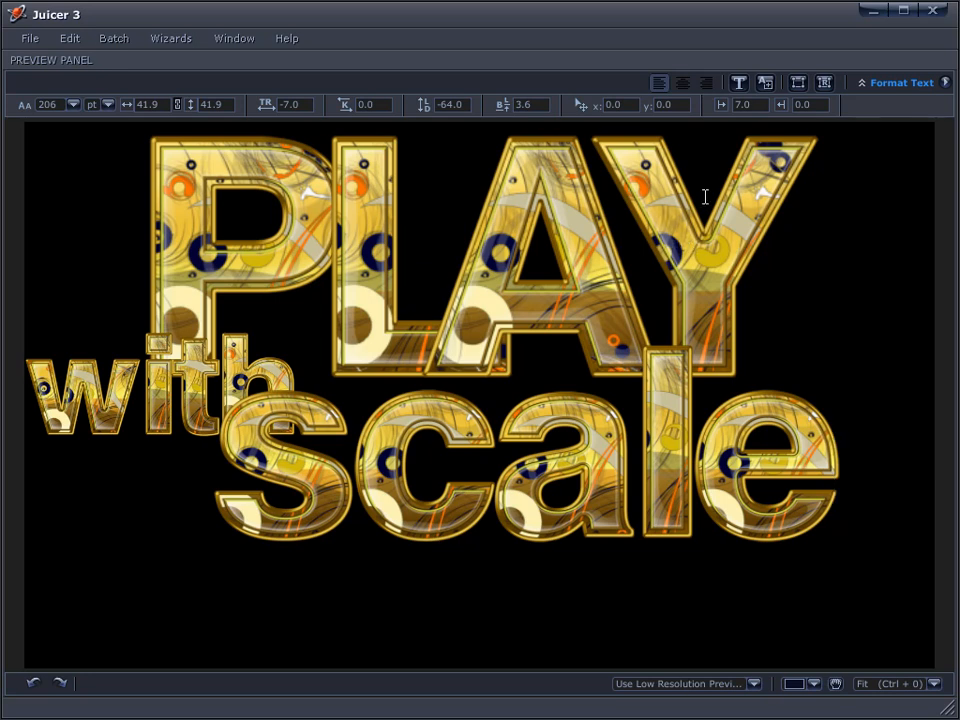
pyautogui.click(826, 228)
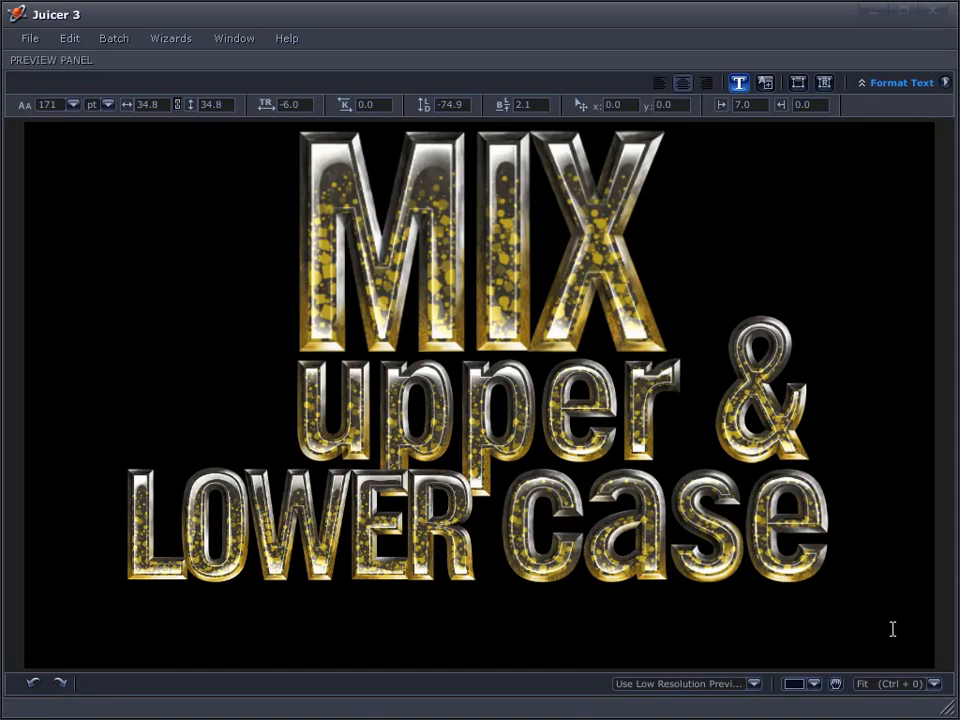
pyautogui.click(836, 545)
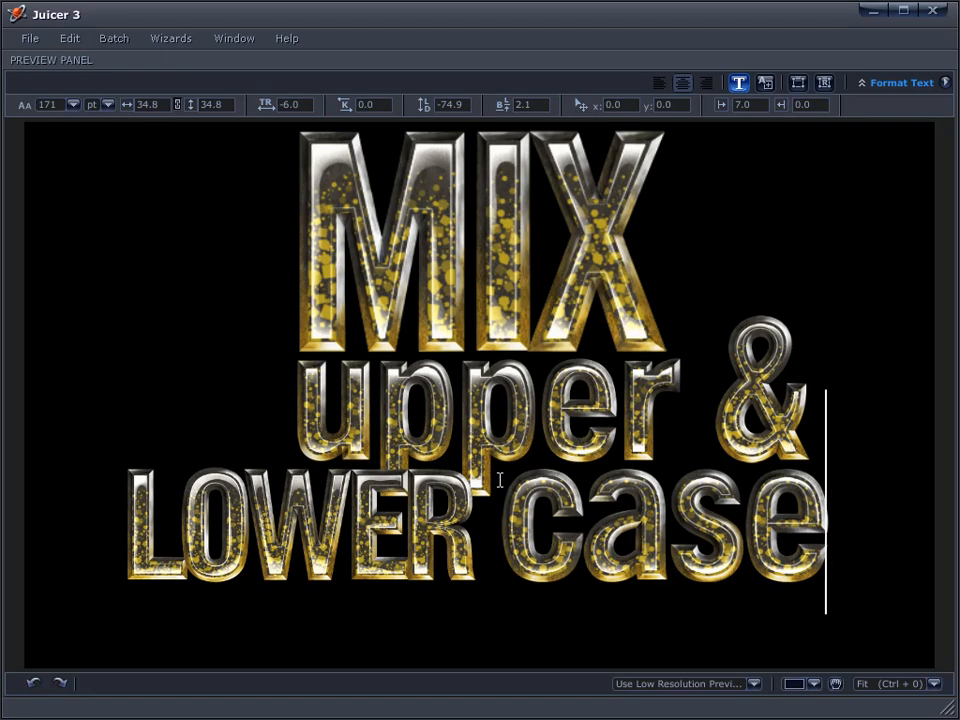
pyautogui.click(649, 292)
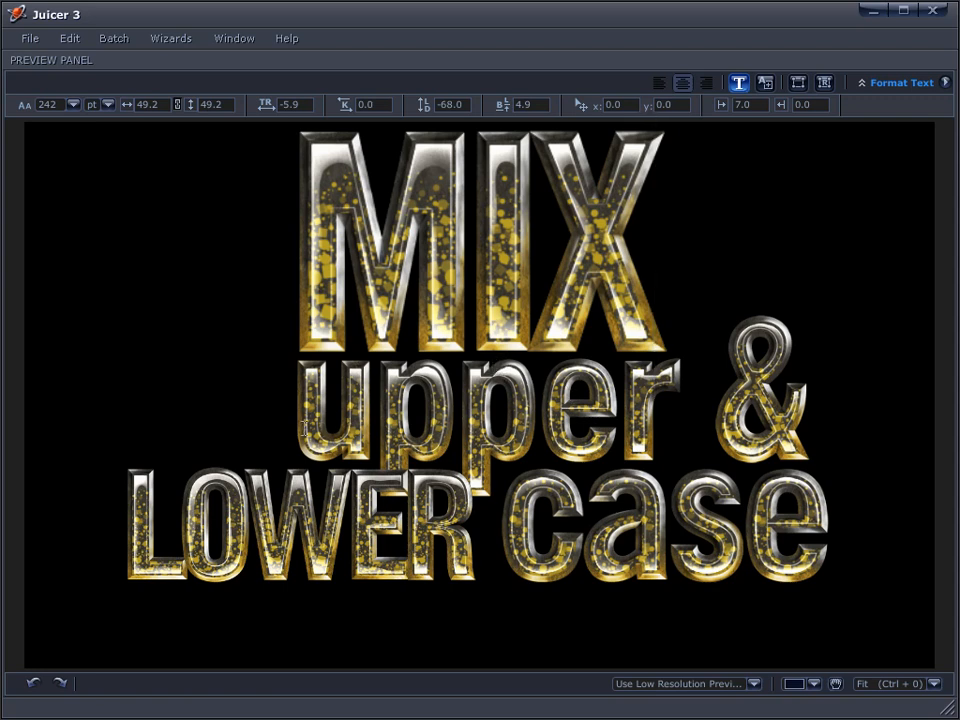
pyautogui.press('Home')
pyautogui.hotkey('shift', 'Right')
pyautogui.hotkey('shift', 'Right')
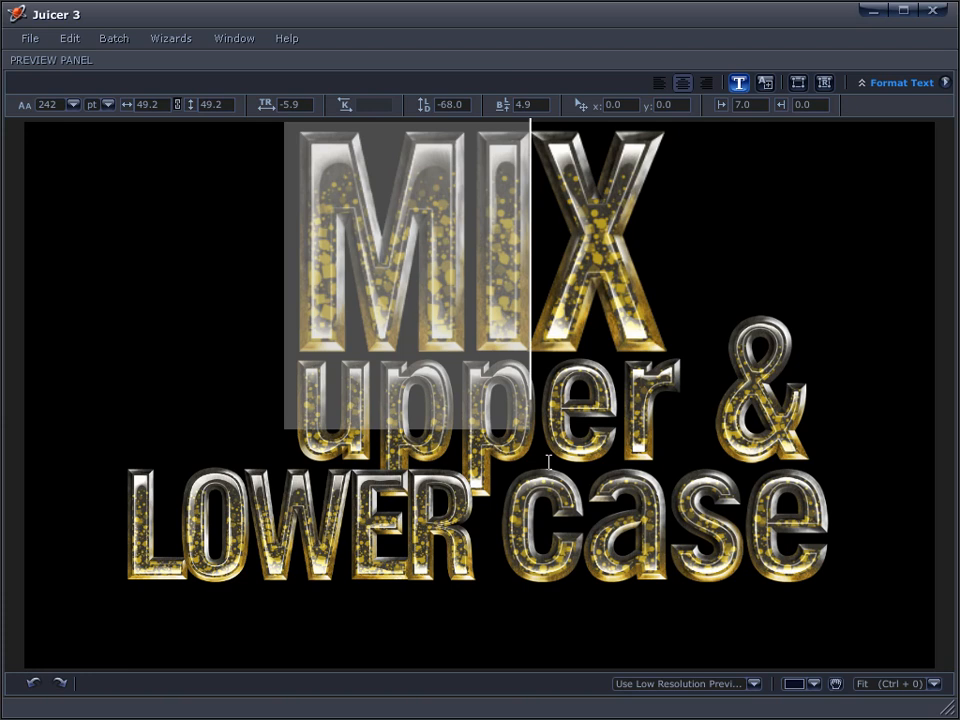
pyautogui.click(845, 571)
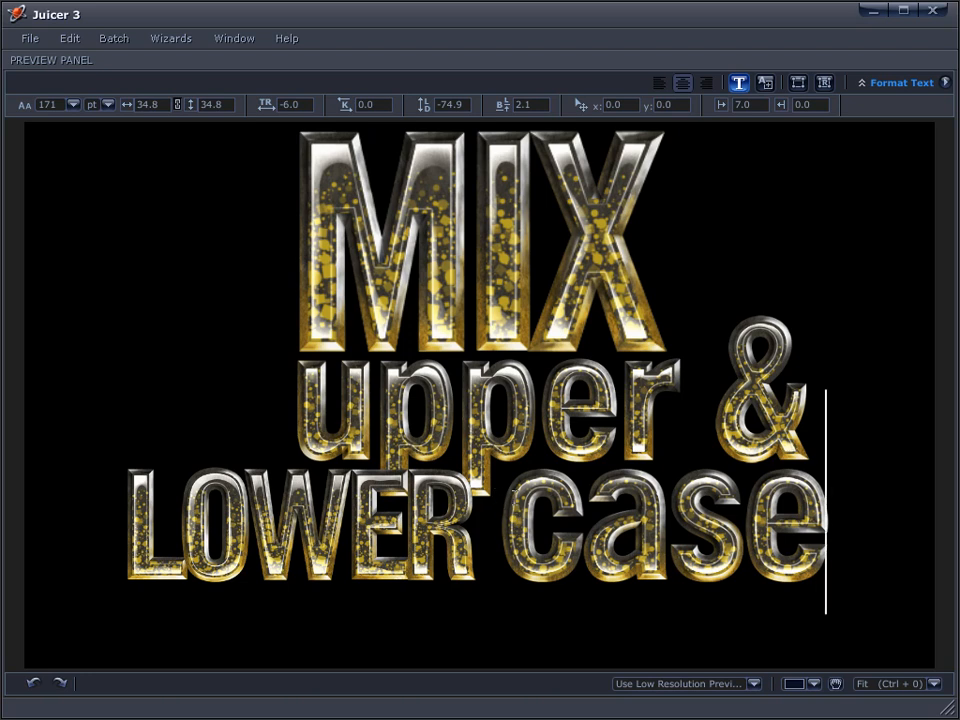
pyautogui.click(538, 420)
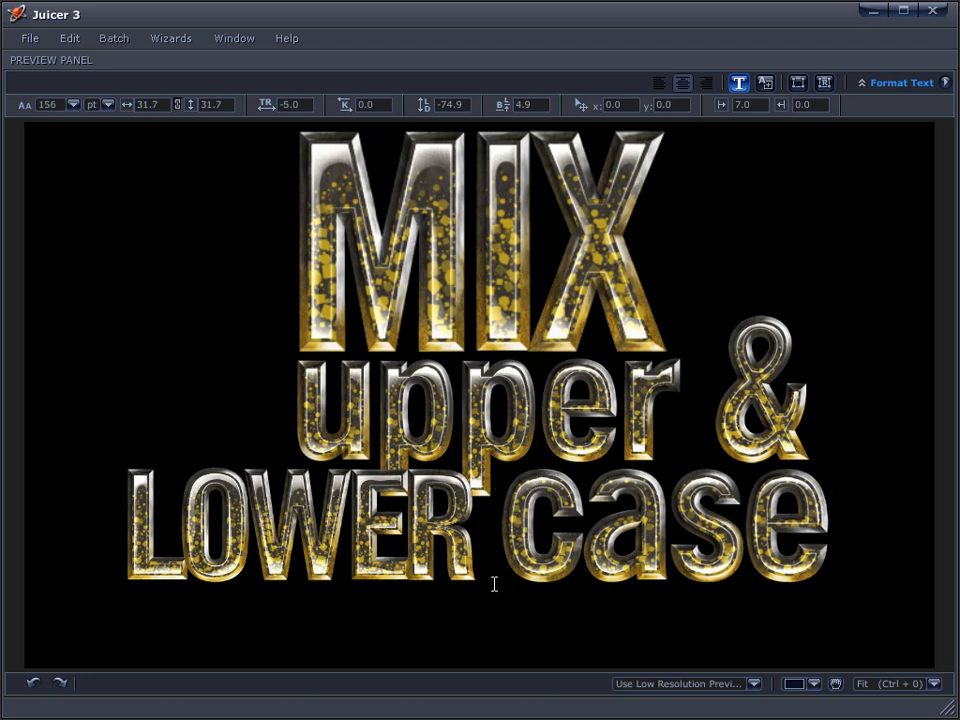
pyautogui.hotkey('shift', 'Home')
pyautogui.press('Left')
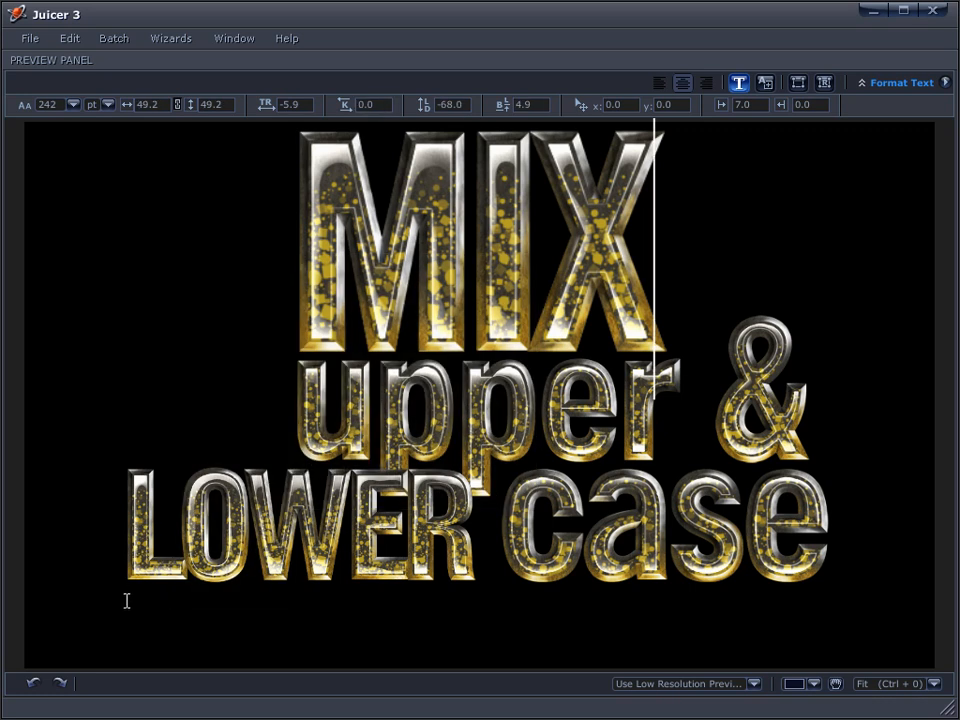
pyautogui.moveTo(127, 603); pyautogui.dragTo(480, 604)
pyautogui.click(507, 649)
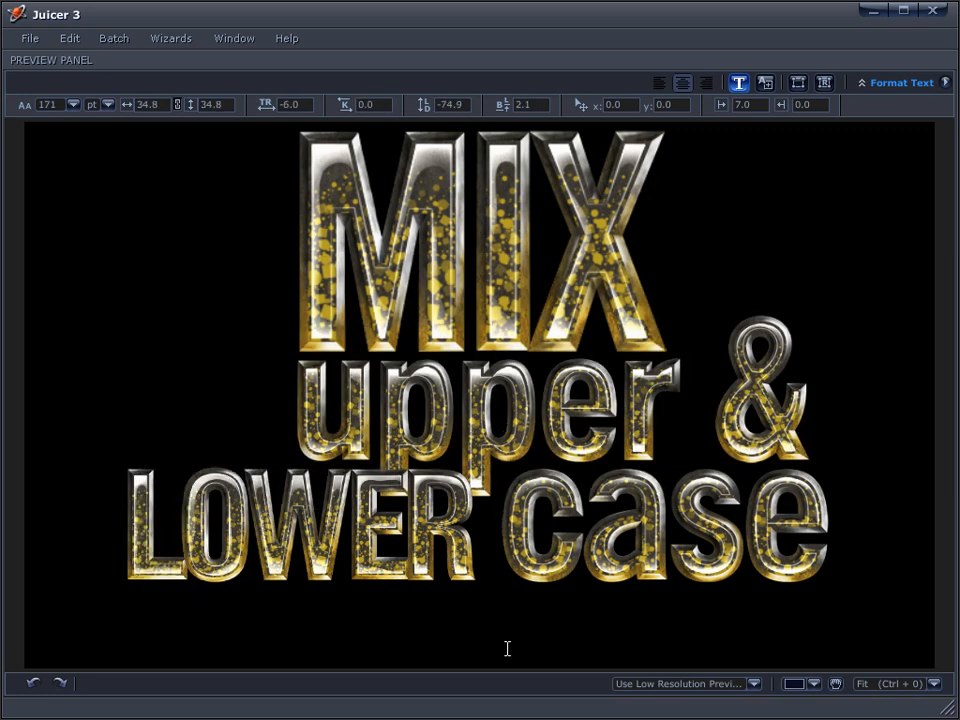
# Delete 'LOWER' and retype 'case' in capitals as CASE
pyautogui.press('Left')
pyautogui.press('Left')
pyautogui.press('Left')
pyautogui.press('Left')
pyautogui.press('BackSpace')
pyautogui.press('BackSpace')
pyautogui.press('BackSpace')
pyautogui.press('BackSpace')
pyautogui.press('BackSpace')
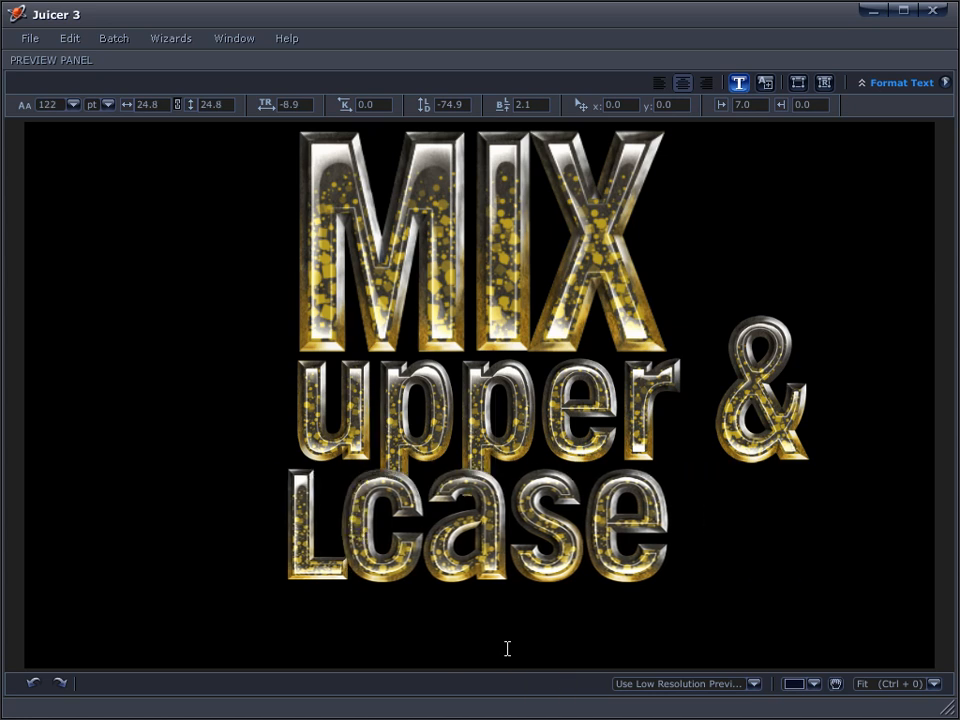
pyautogui.press('BackSpace')
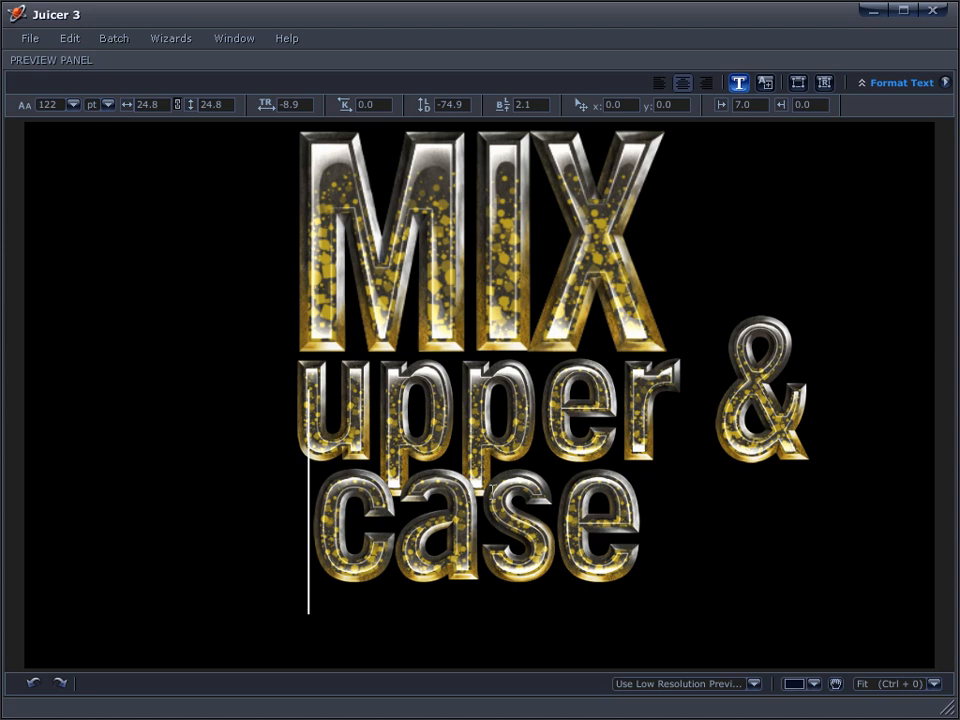
pyautogui.click(636, 598)
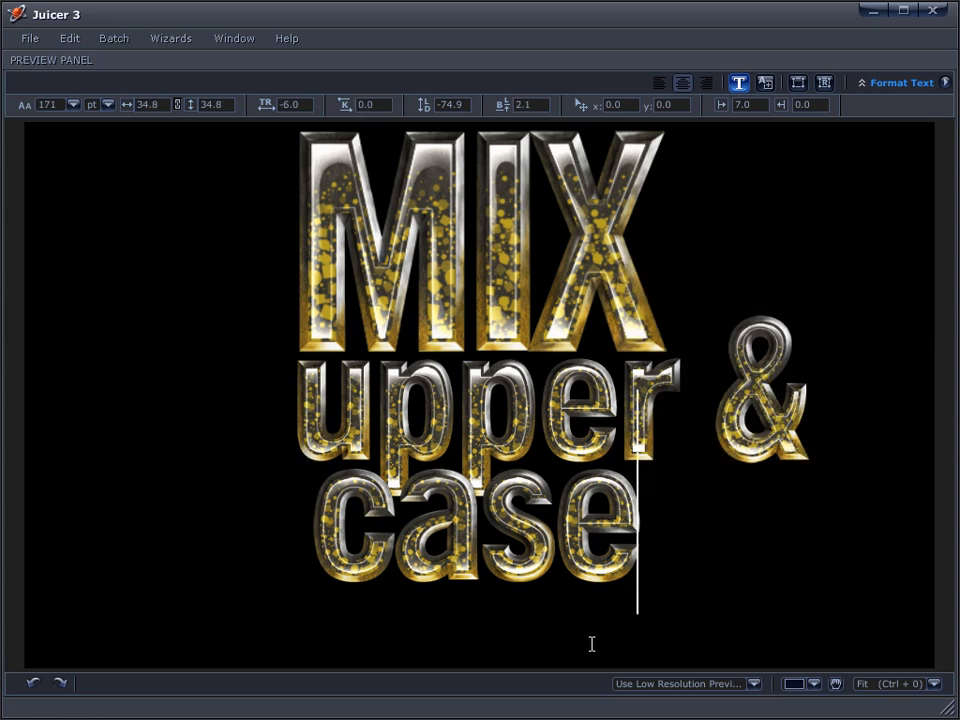
pyautogui.press('BackSpace')
pyautogui.press('BackSpace')
pyautogui.press('BackSpace')
pyautogui.press('BackSpace')
pyautogui.write('CASE')
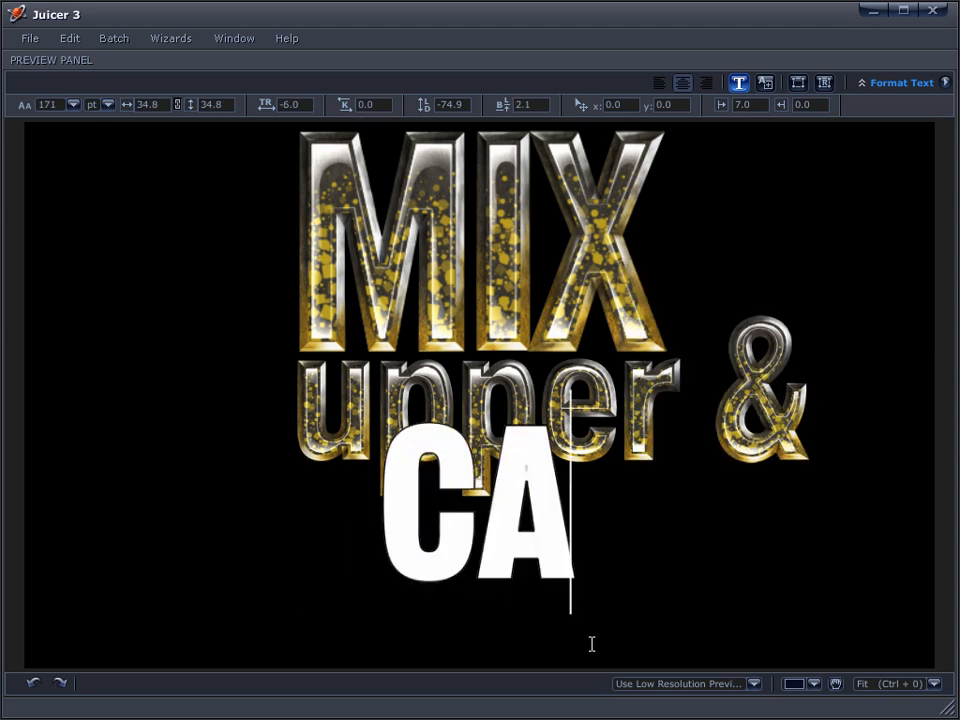
# Loosen the leading of the '& CASE' line to about -60.9 to lower it
pyautogui.moveTo(668, 585); pyautogui.dragTo(733, 640)
pyautogui.moveTo(468, 107); pyautogui.dragTo(519, 113)
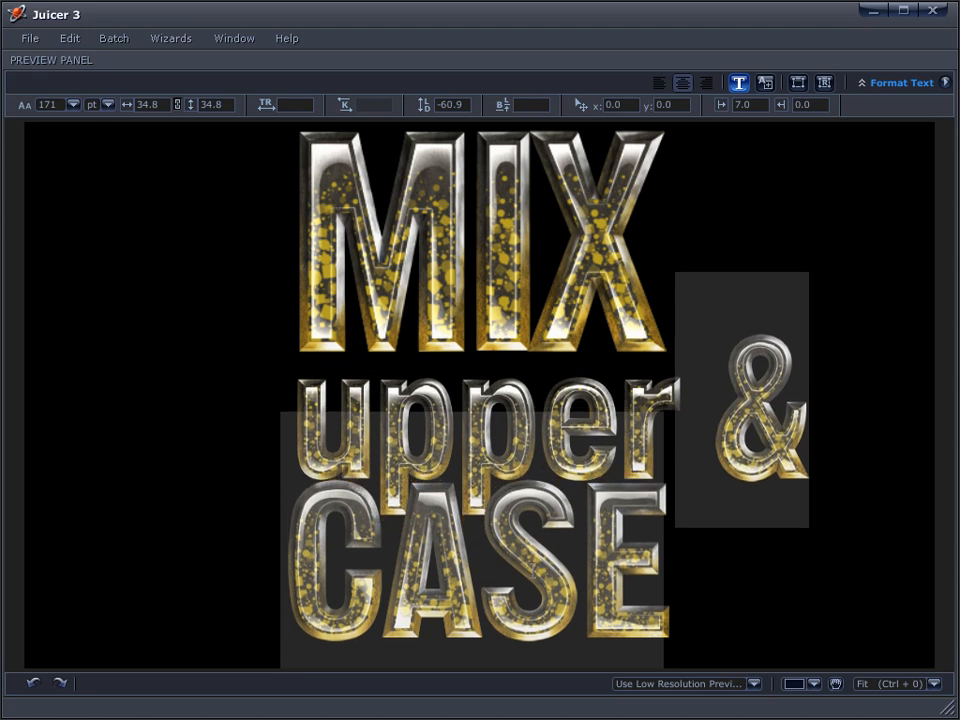
pyautogui.click(508, 568)
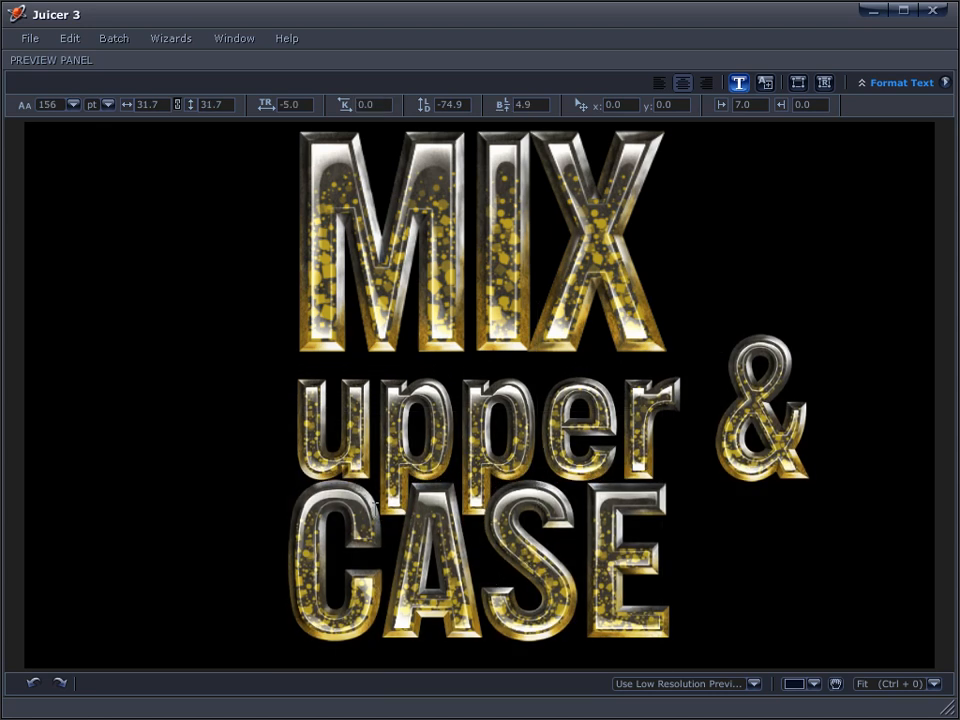
# Remove the extra space in front of CASE
pyautogui.click(293, 641)
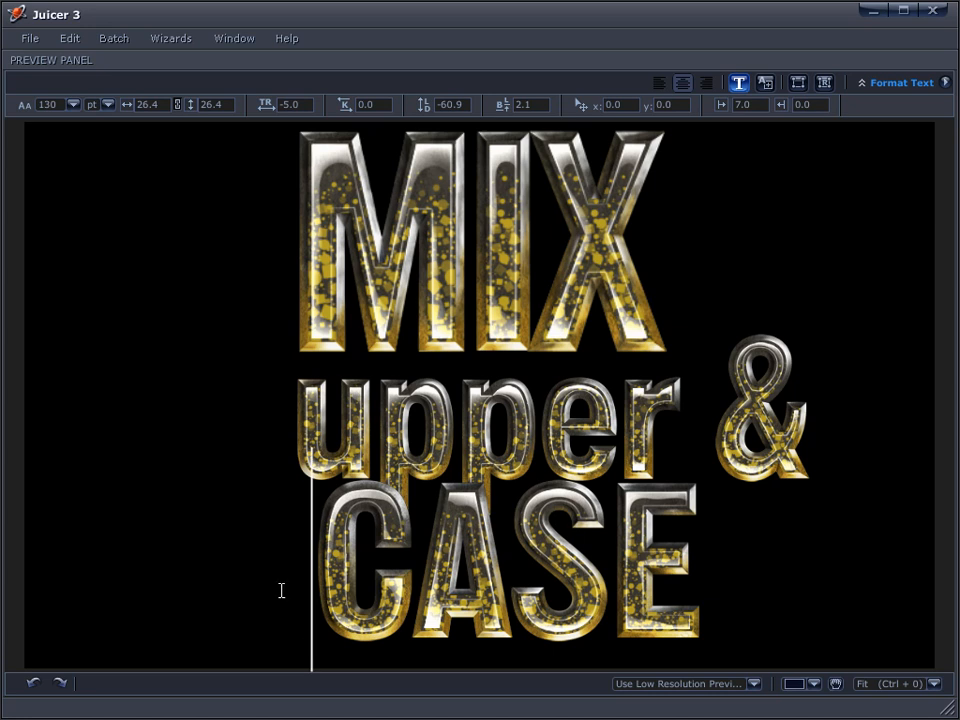
pyautogui.press('BackSpace')
pyautogui.press('BackSpace')
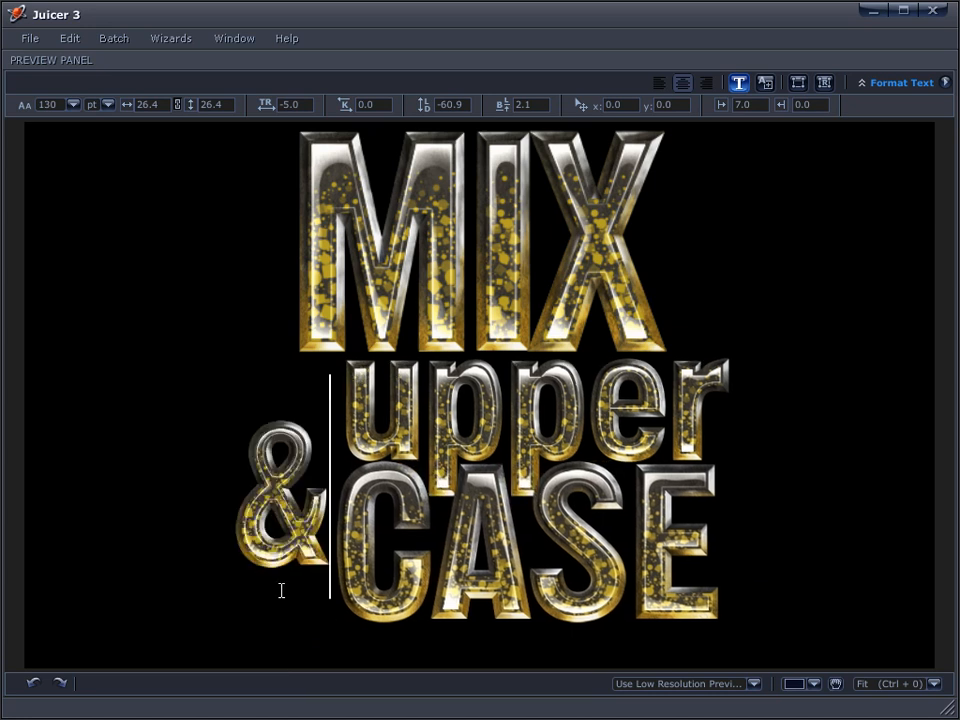
pyautogui.press('Return')
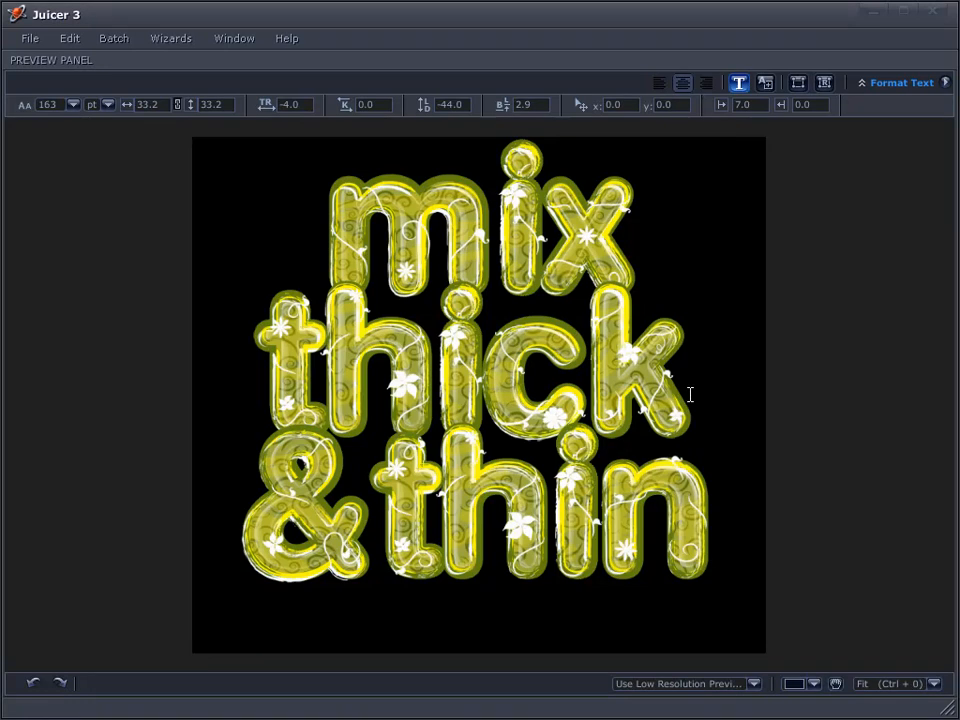
# Delete the '&thin' line and the word 'mix', leaving only 'thick'
pyautogui.moveTo(690, 394); pyautogui.dragTo(724, 575)
pyautogui.press('BackSpace')
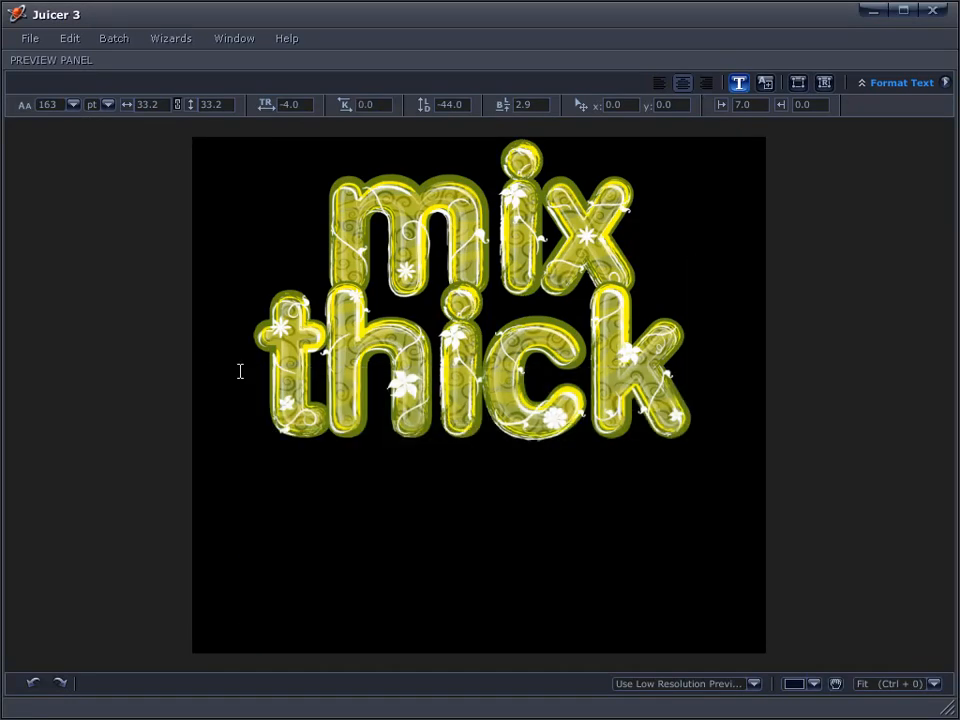
pyautogui.click(378, 262)
pyautogui.moveTo(378, 262); pyautogui.dragTo(620, 280)
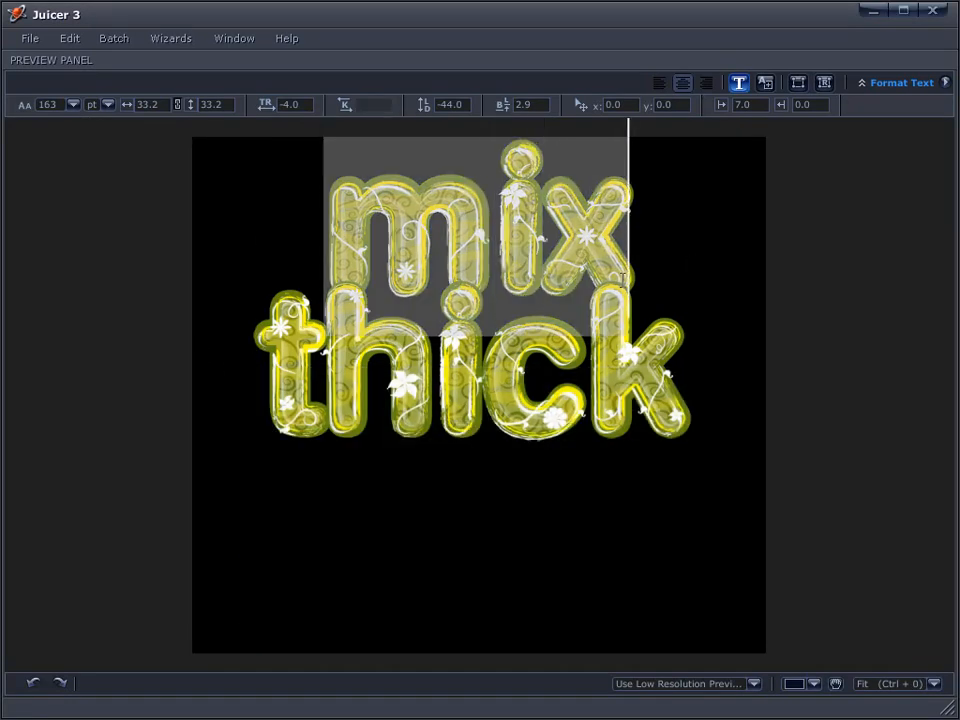
pyautogui.press('BackSpace')
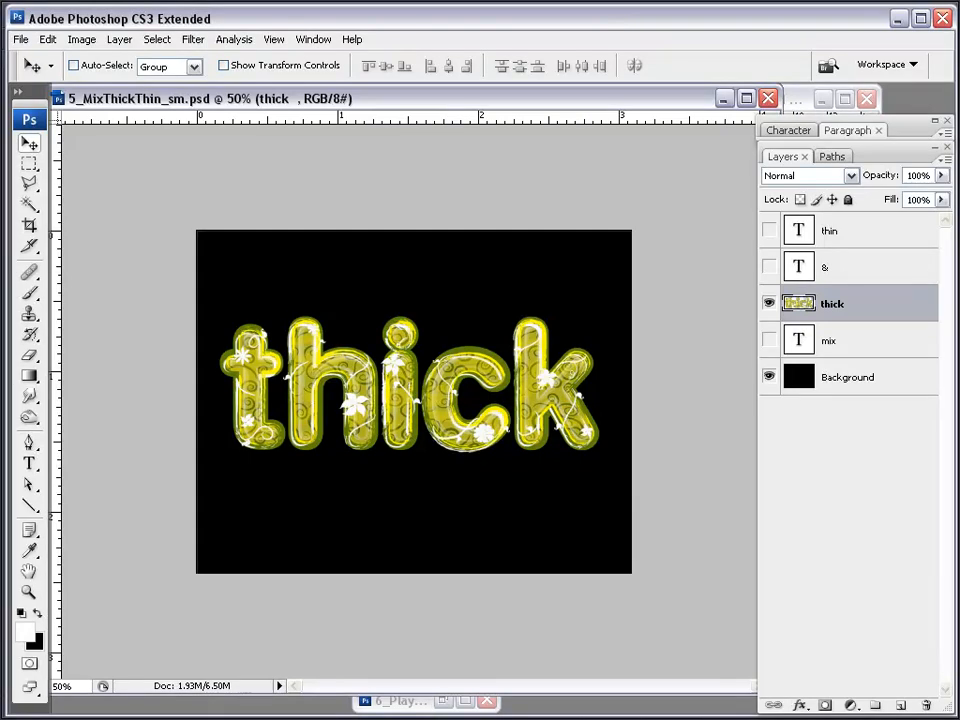
# Add a white 'mix' text layer above 'thick', correcting the typo
pyautogui.click(29, 463)
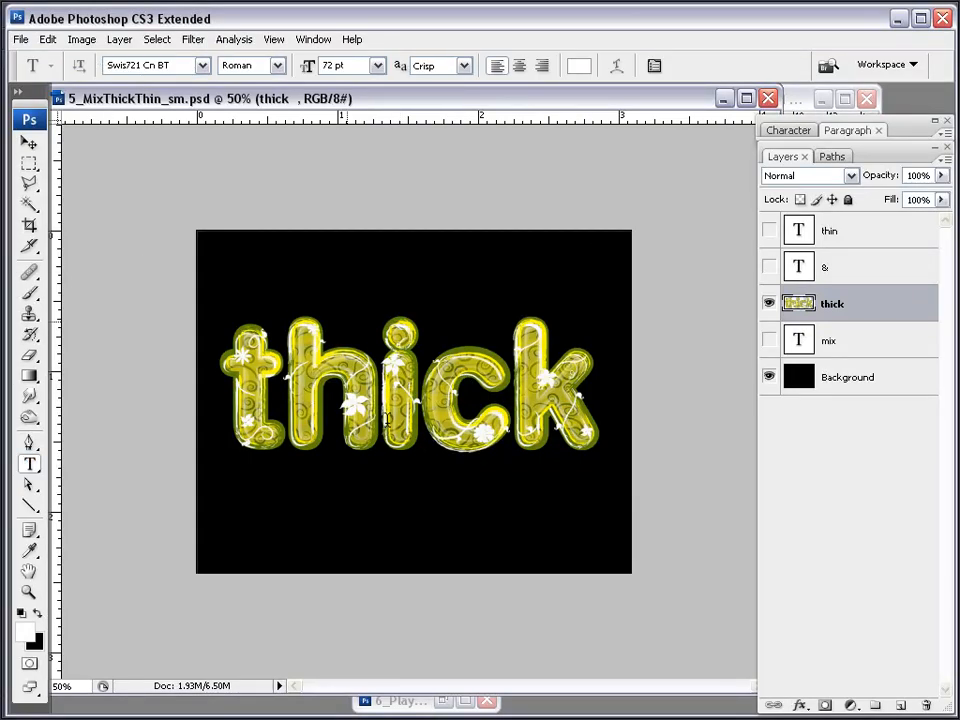
pyautogui.click(347, 321)
pyautogui.write('mic')
pyautogui.press('BackSpace')
pyautogui.write('x')
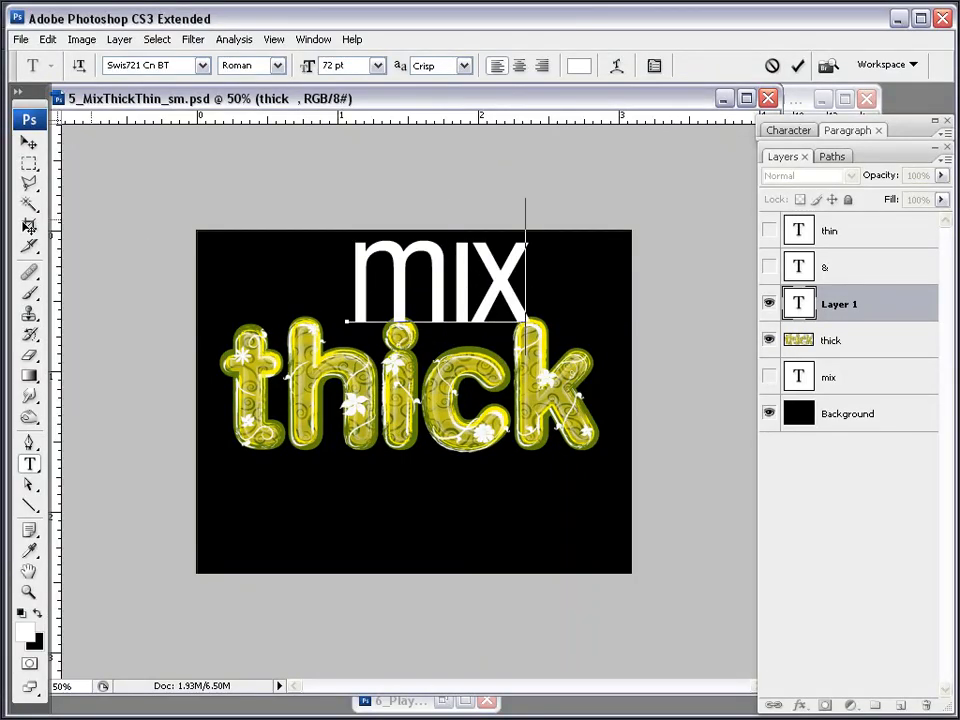
pyautogui.click(29, 142)
# Add '&thin' below 'thick' and shrink the ampersand to 54 pt
pyautogui.press('t')
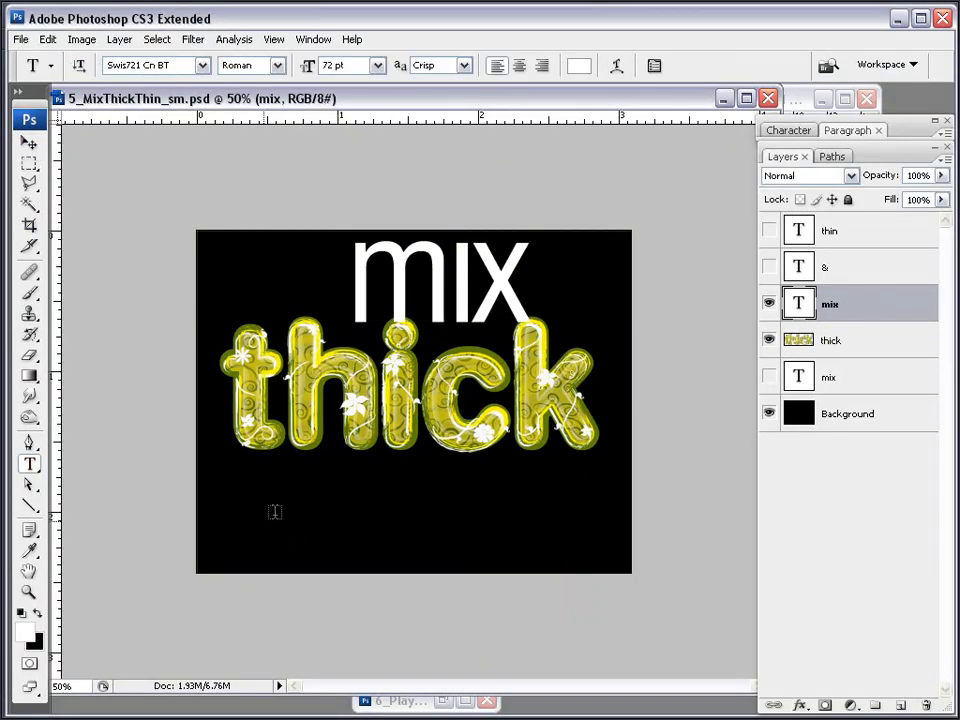
pyautogui.click(272, 512)
pyautogui.write('&thin')
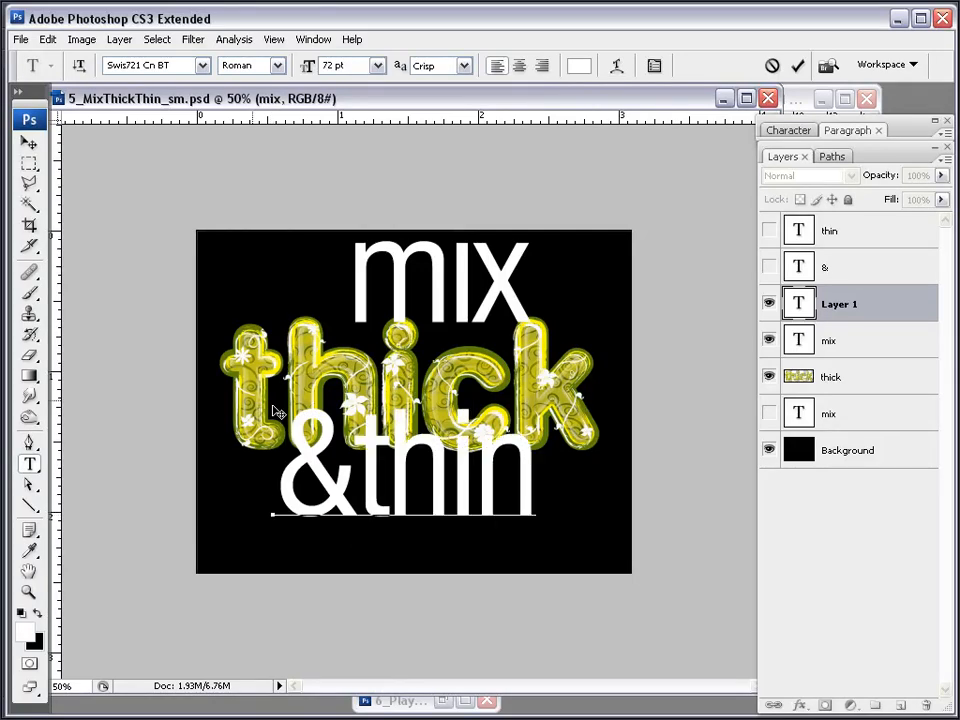
pyautogui.moveTo(354, 514); pyautogui.dragTo(296, 490)
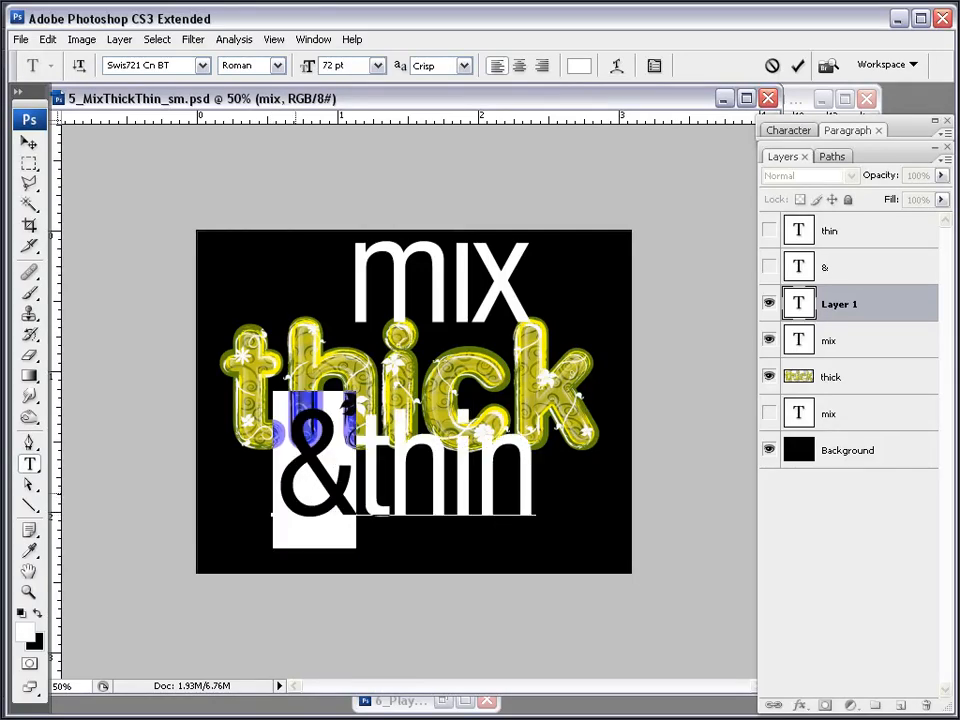
pyautogui.click(800, 134)
pyautogui.moveTo(813, 179); pyautogui.dragTo(743, 167)
pyautogui.write('54')
pyautogui.press('Return')
# Put a space between '&' and 'thin' and move '& thin' about 70 px left under 'thick'
pyautogui.click(29, 143)
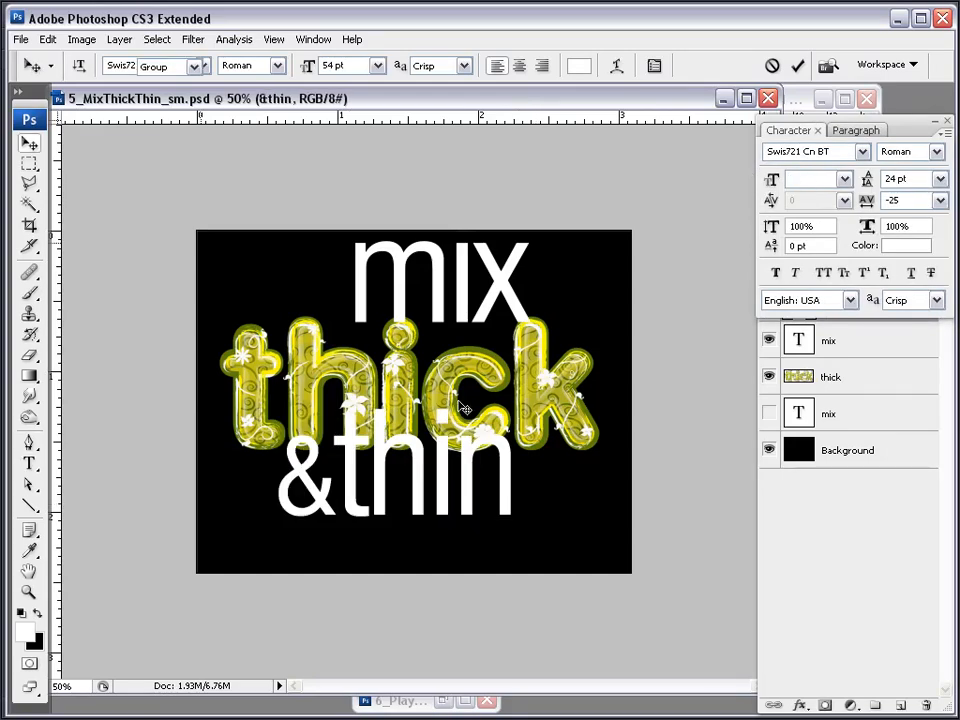
pyautogui.moveTo(420, 499); pyautogui.dragTo(472, 526)
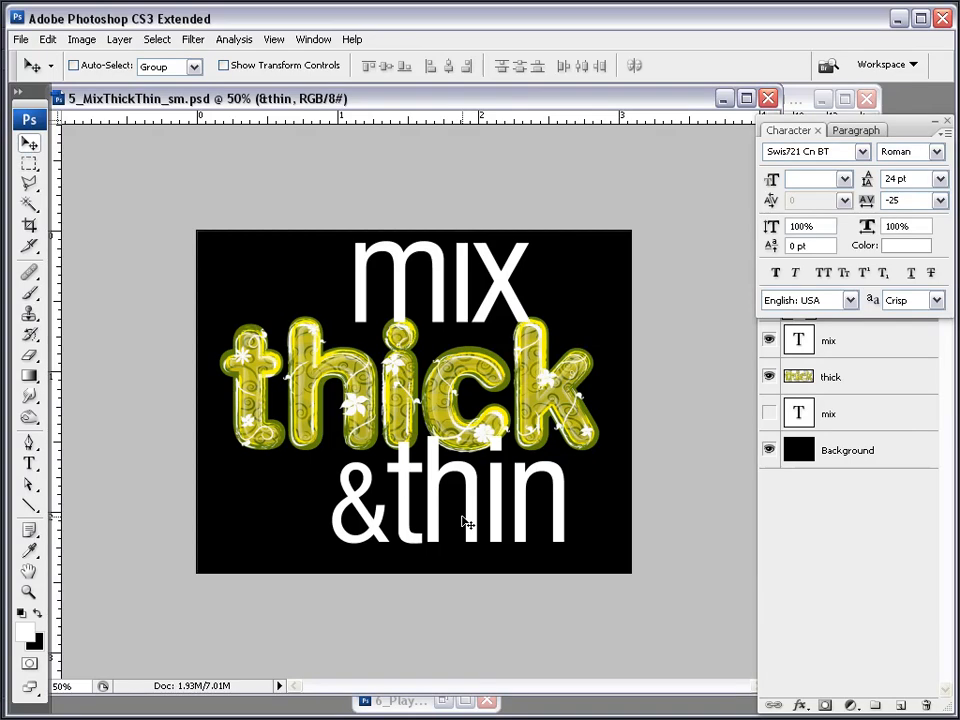
pyautogui.click(29, 463)
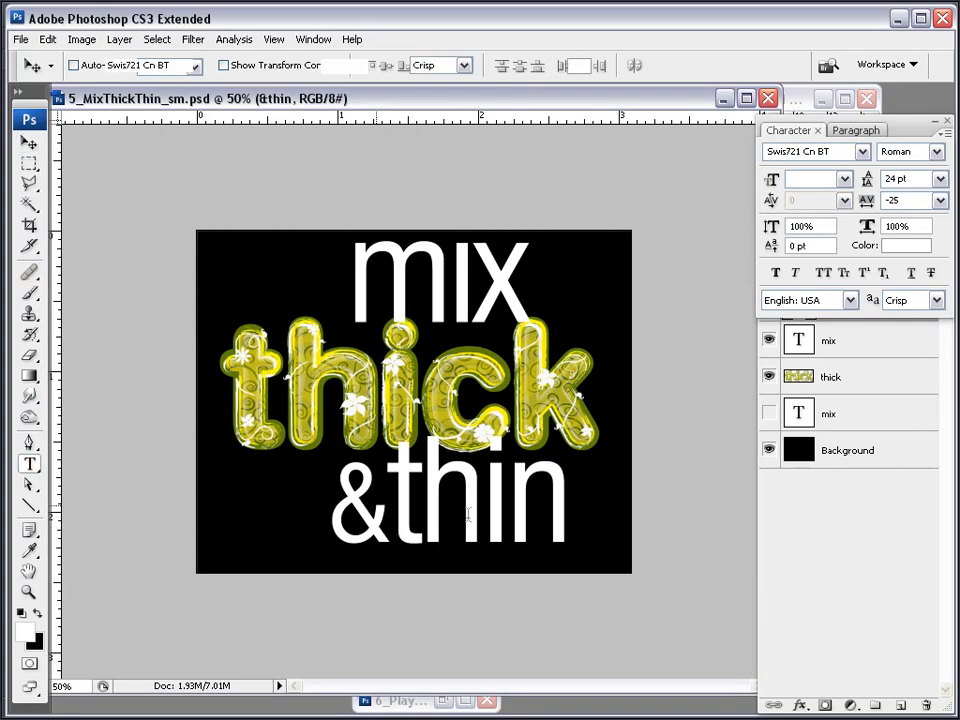
pyautogui.click(388, 508)
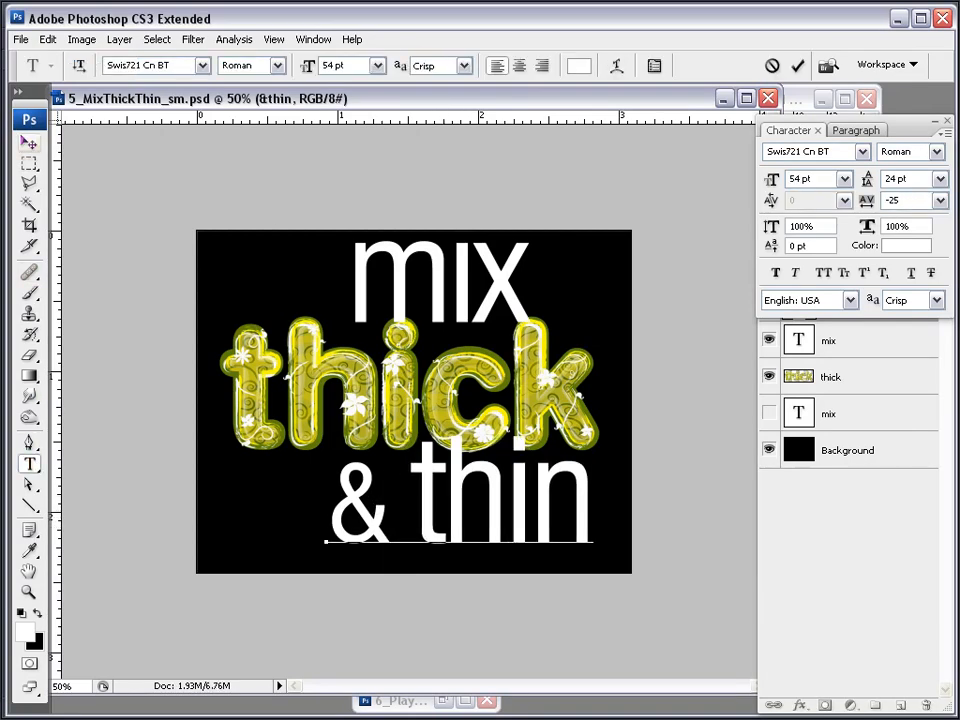
pyautogui.click(28, 143)
pyautogui.moveTo(549, 523); pyautogui.dragTo(530, 528)
# Shift 'mix' left and down, place its layer beneath 'thick', and nudge '& thin' further left
pyautogui.click(855, 342)
pyautogui.moveTo(497, 289); pyautogui.dragTo(468, 314)
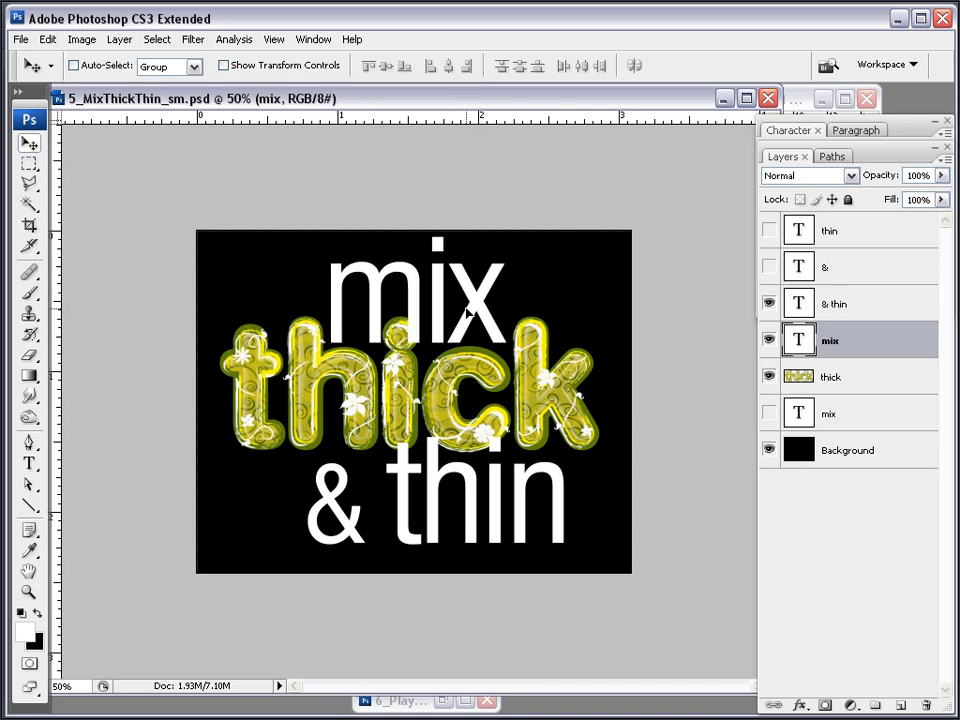
pyautogui.moveTo(860, 352); pyautogui.dragTo(858, 394)
pyautogui.moveTo(459, 301); pyautogui.dragTo(457, 304)
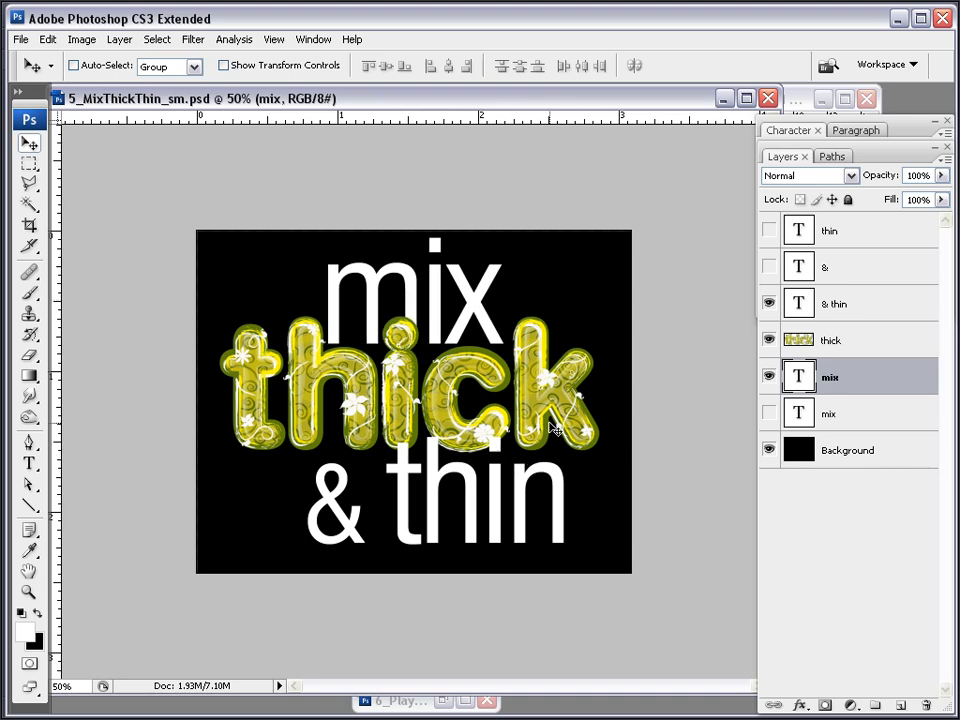
pyautogui.click(853, 318)
pyautogui.moveTo(546, 525)
pyautogui.mouseDown()
pyautogui.moveTo(489, 519)
pyautogui.moveTo(570, 521)
pyautogui.moveTo(549, 520)
pyautogui.mouseUp()
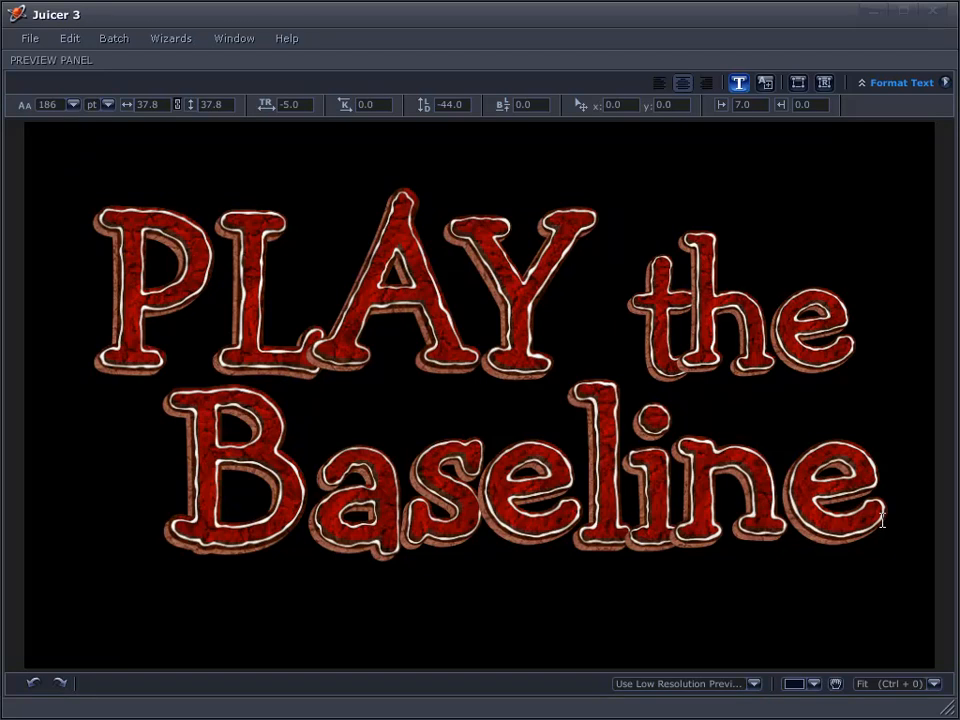
# Shrink the word 'the' to 133 pt
pyautogui.moveTo(850, 333); pyautogui.dragTo(630, 281)
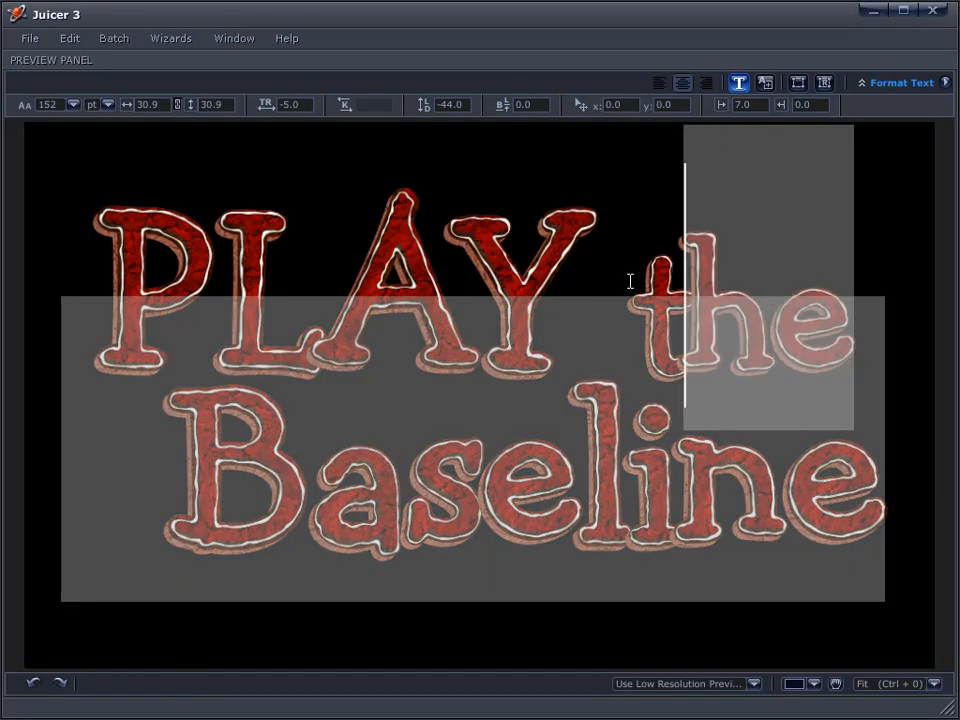
pyautogui.click(629, 281)
pyautogui.hotkey('shift', 'Right')
pyautogui.hotkey('shift', 'Right')
pyautogui.hotkey('shift', 'Right')
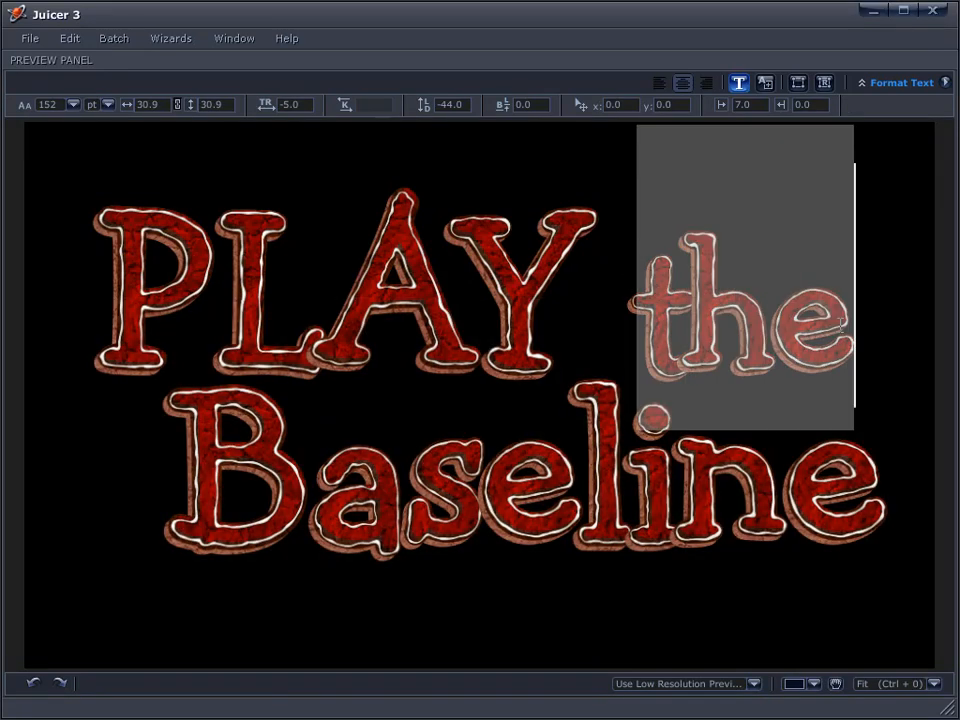
pyautogui.moveTo(50, 105); pyautogui.dragTo(35, 106)
pyautogui.click(654, 328)
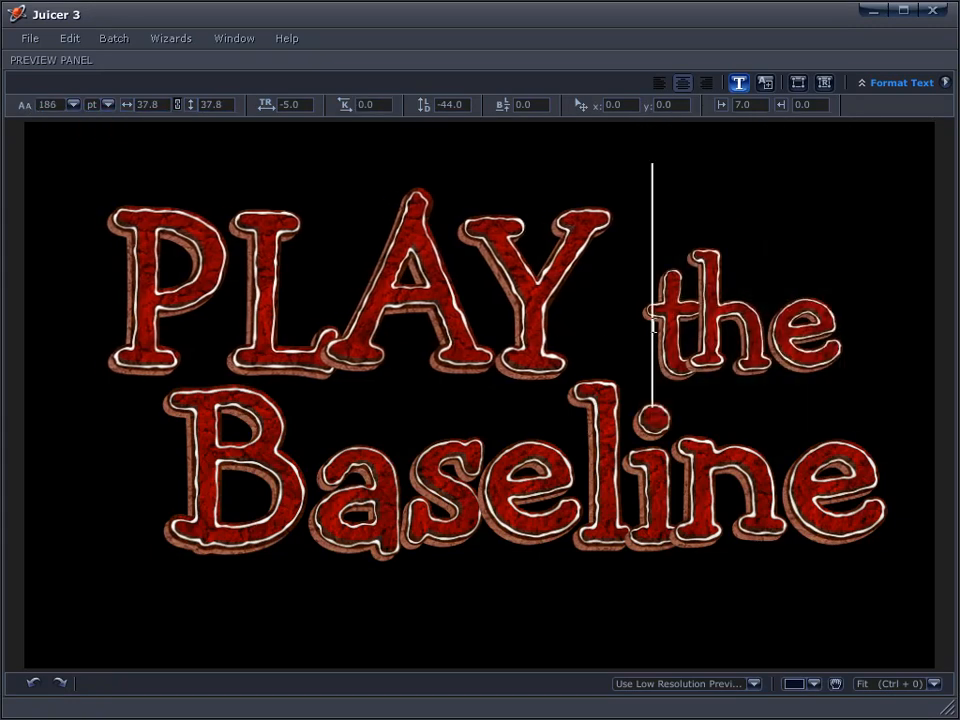
# Raise 'the' with a 4.6 baseline shift and kern it -12 toward PLAY
pyautogui.keyDown('shift'); pyautogui.click(838, 352); pyautogui.keyUp('shift')
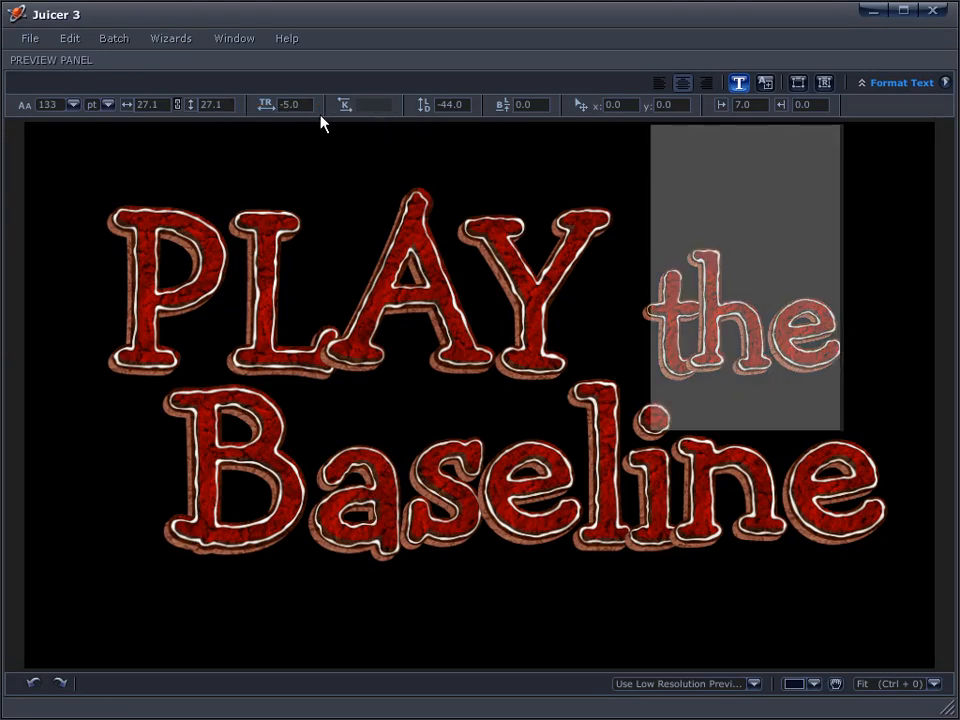
pyautogui.moveTo(519, 103); pyautogui.dragTo(629, 128)
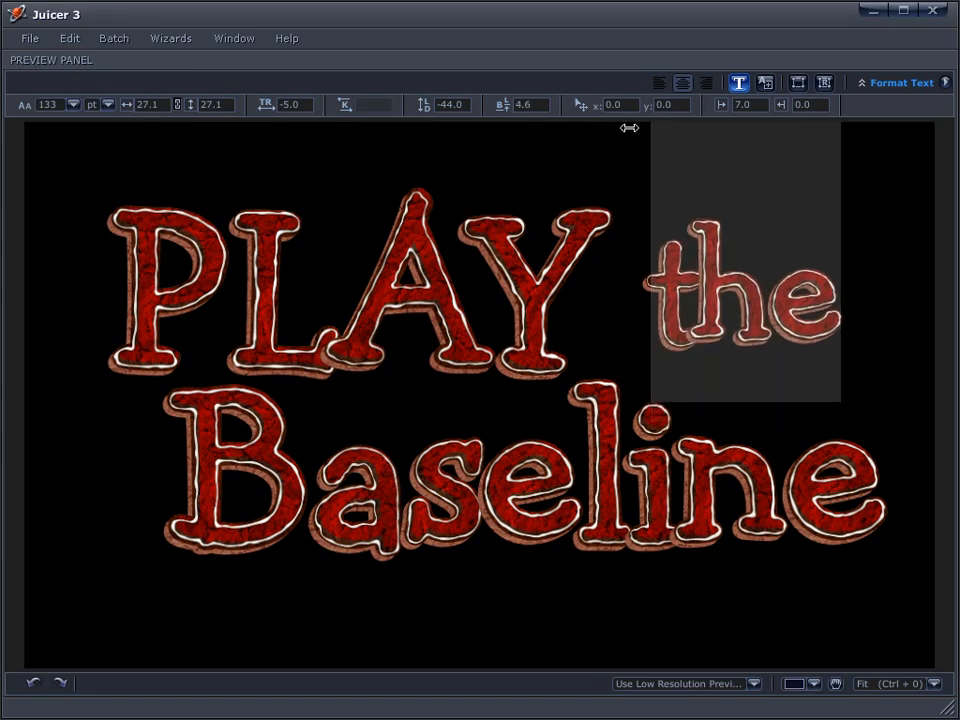
pyautogui.click(320, 153)
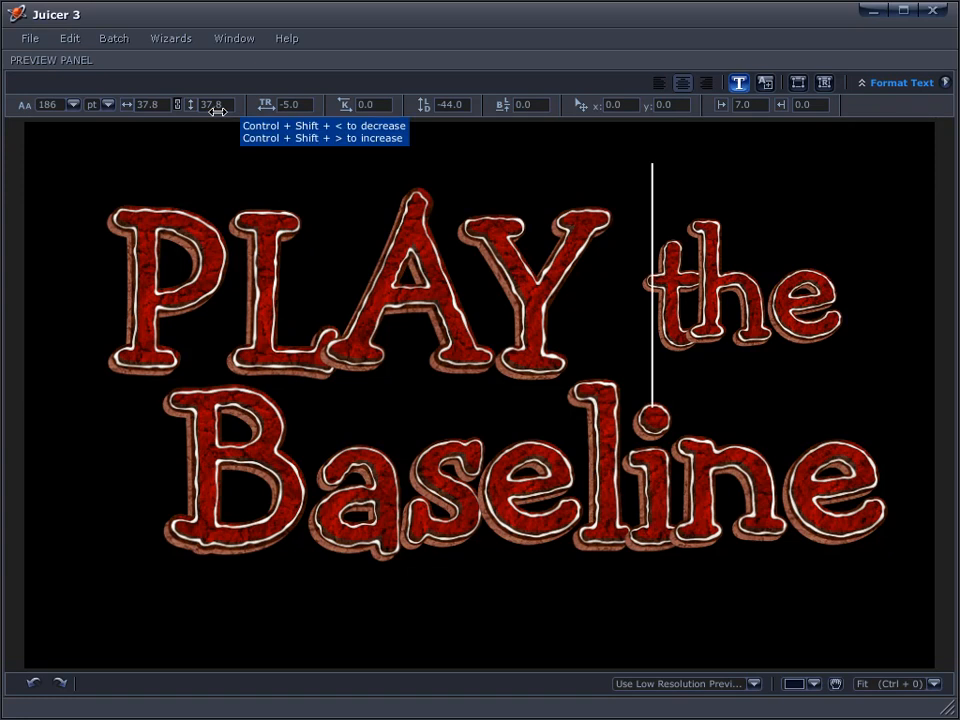
pyautogui.moveTo(345, 104); pyautogui.dragTo(316, 113)
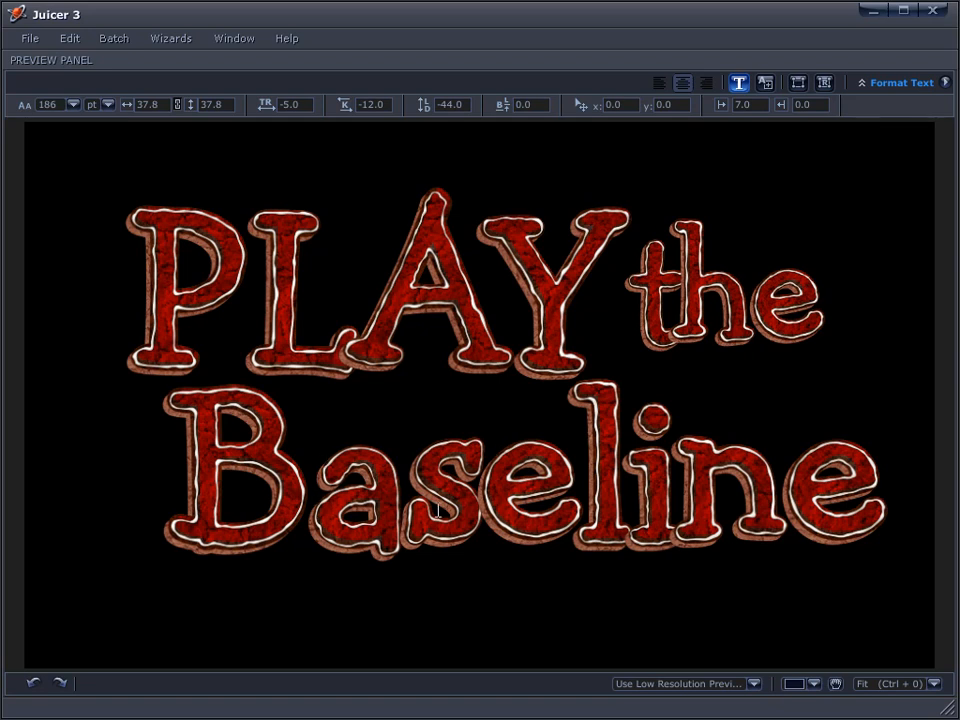
# Give the letters 'aseline' in Baseline a 5.0 baseline shift
pyautogui.moveTo(328, 521); pyautogui.dragTo(862, 540)
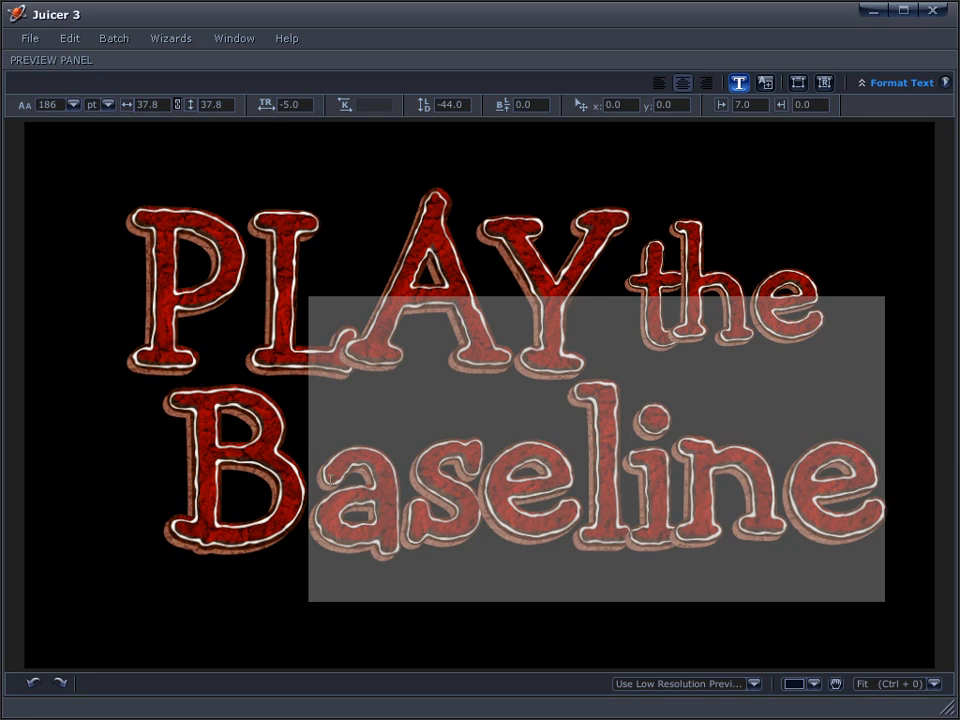
pyautogui.moveTo(521, 104); pyautogui.dragTo(643, 117)
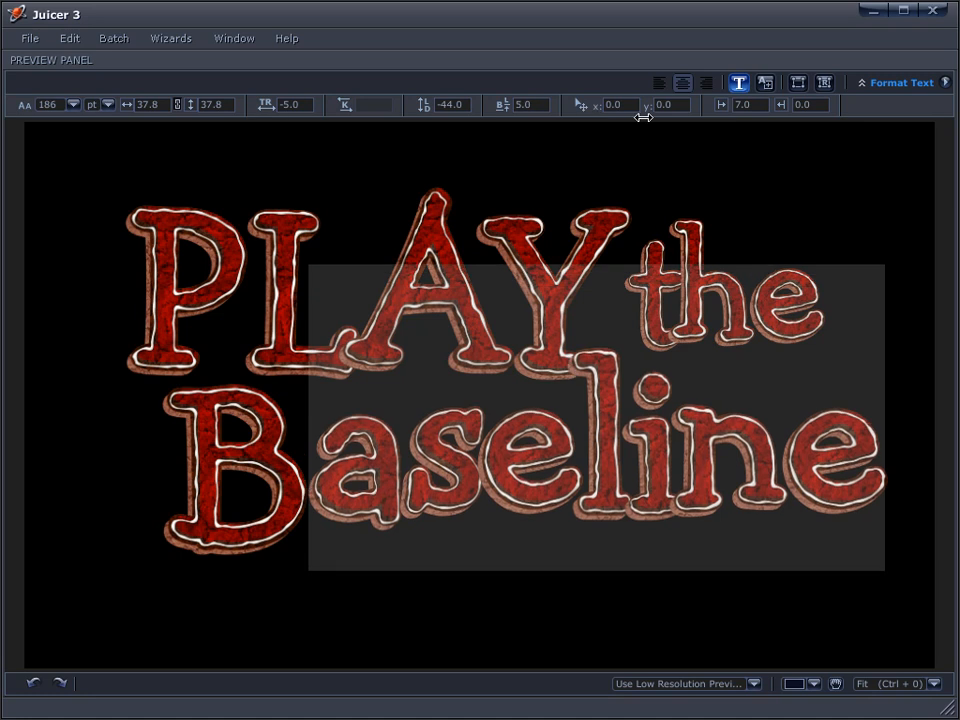
pyautogui.click(318, 487)
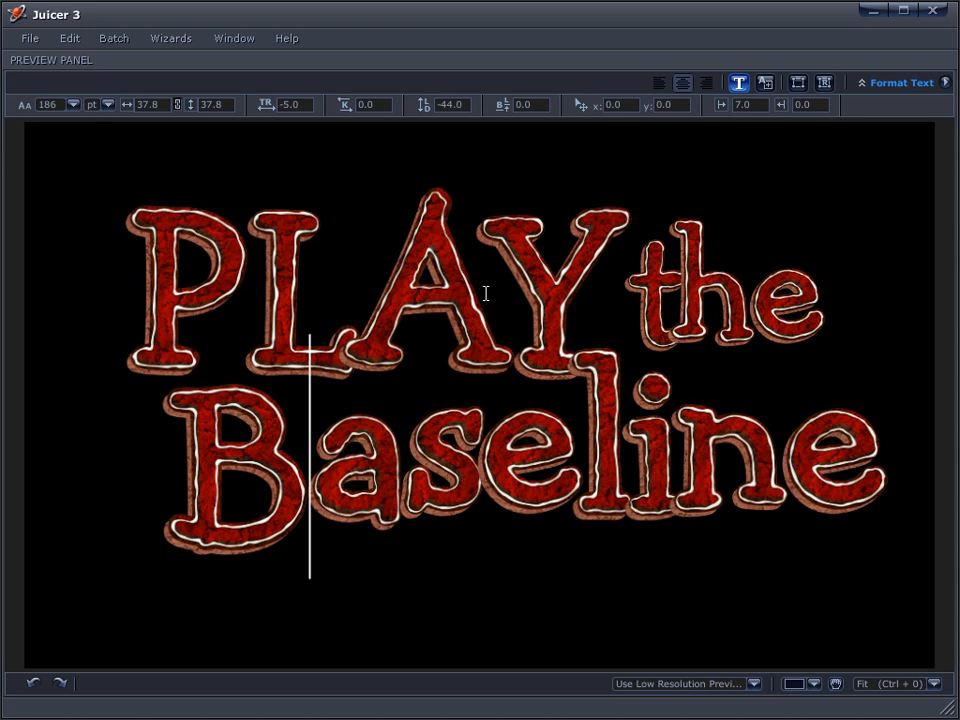
# Raise the A and P of PLAY, kern them tighter to L, and set leading to -50
pyautogui.moveTo(486, 293); pyautogui.dragTo(375, 311)
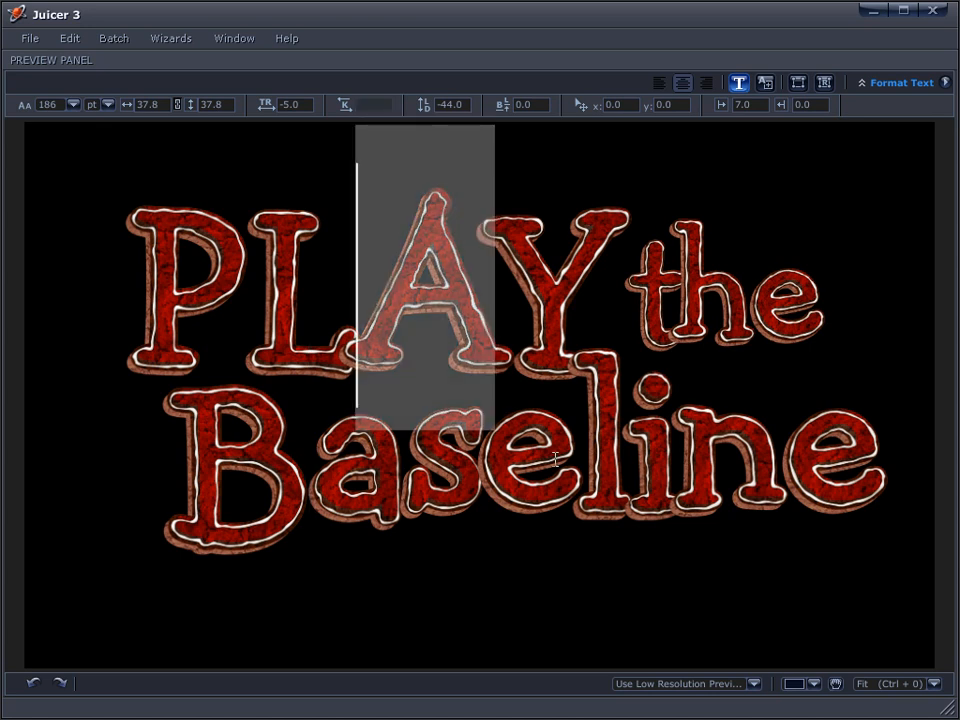
pyautogui.moveTo(540, 107); pyautogui.dragTo(649, 137)
pyautogui.click(383, 345)
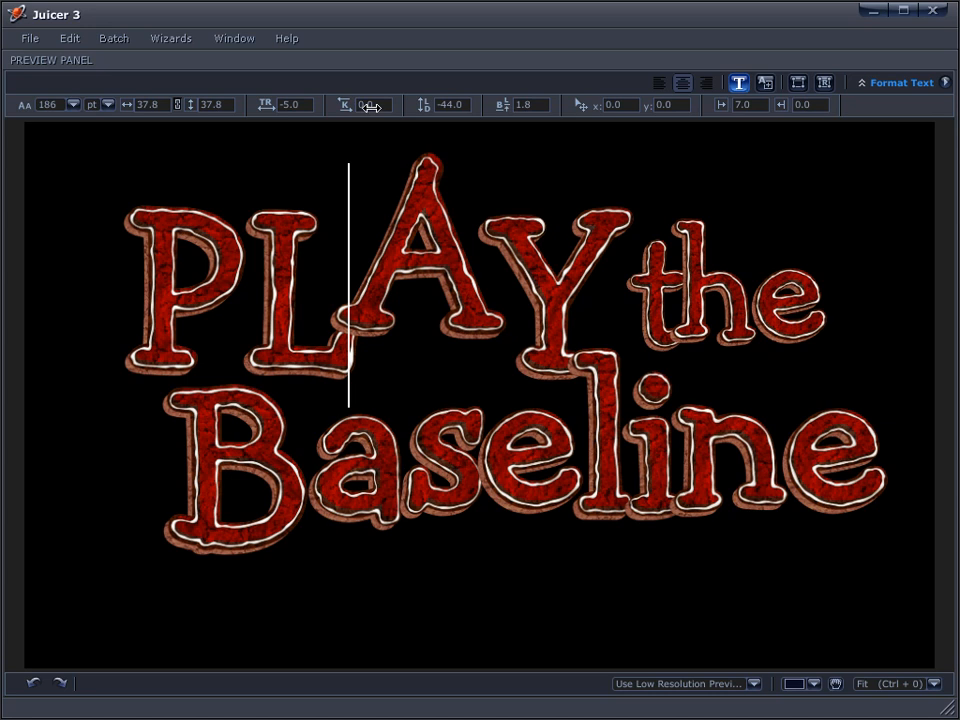
pyautogui.moveTo(362, 106); pyautogui.dragTo(340, 118)
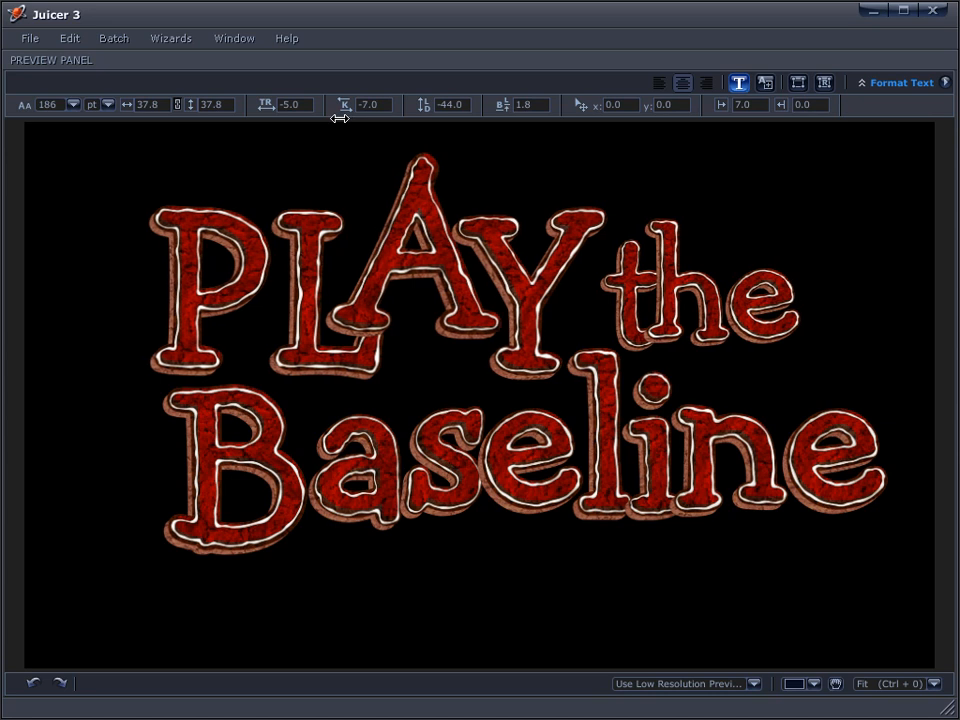
pyautogui.moveTo(272, 300); pyautogui.dragTo(152, 300)
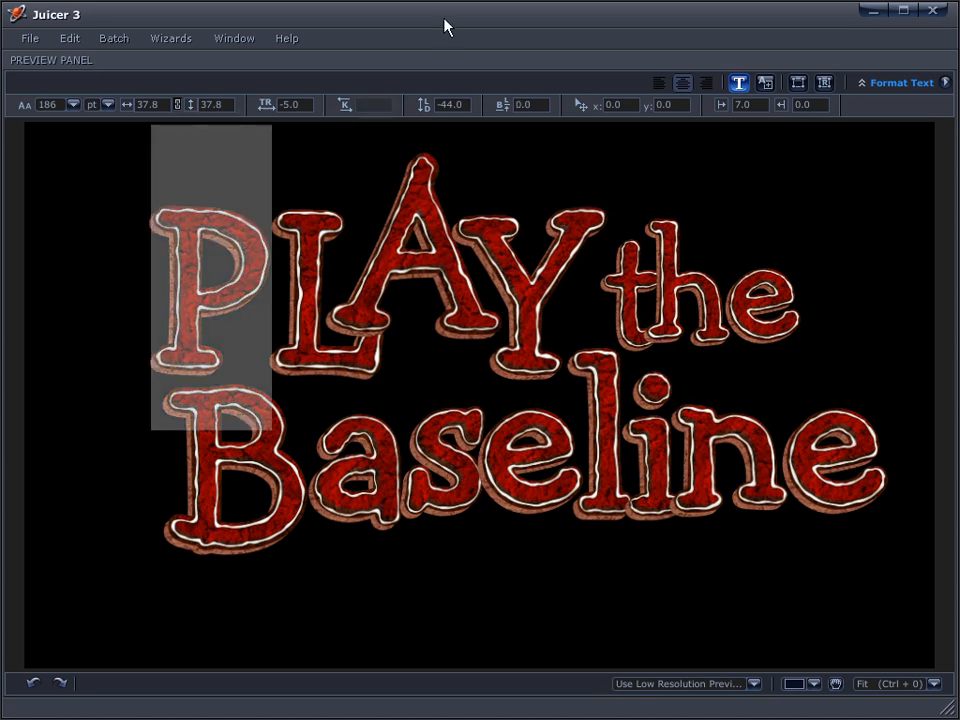
pyautogui.moveTo(533, 106); pyautogui.dragTo(615, 116)
pyautogui.moveTo(360, 108); pyautogui.dragTo(338, 128)
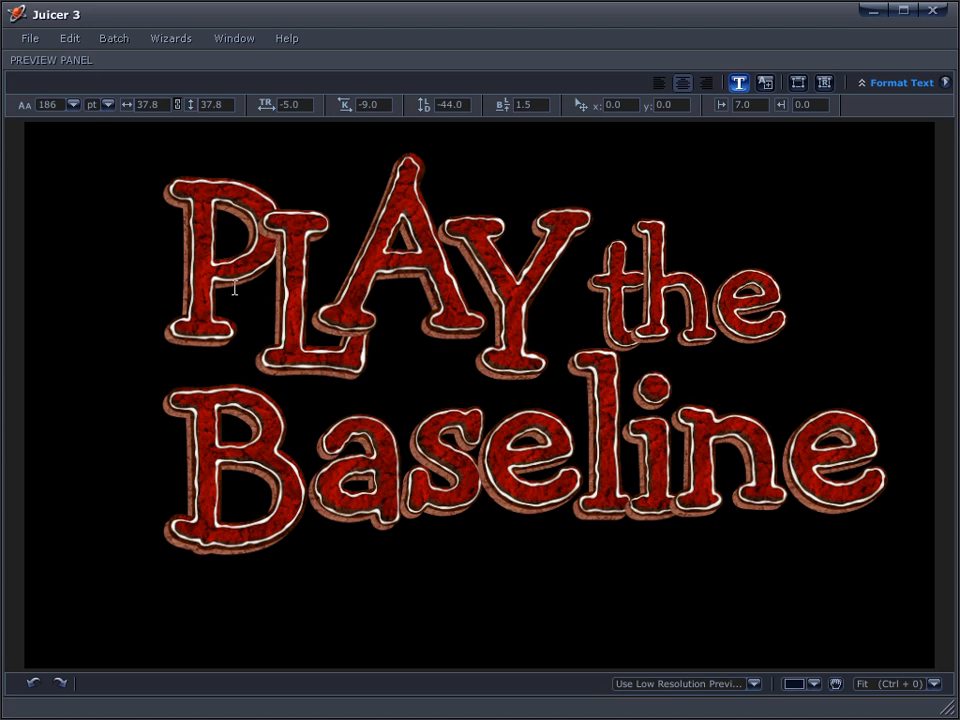
pyautogui.moveTo(885, 502); pyautogui.dragTo(451, 175)
pyautogui.moveTo(423, 104)
pyautogui.mouseDown()
pyautogui.moveTo(398, 108)
pyautogui.moveTo(422, 104)
pyautogui.mouseUp()
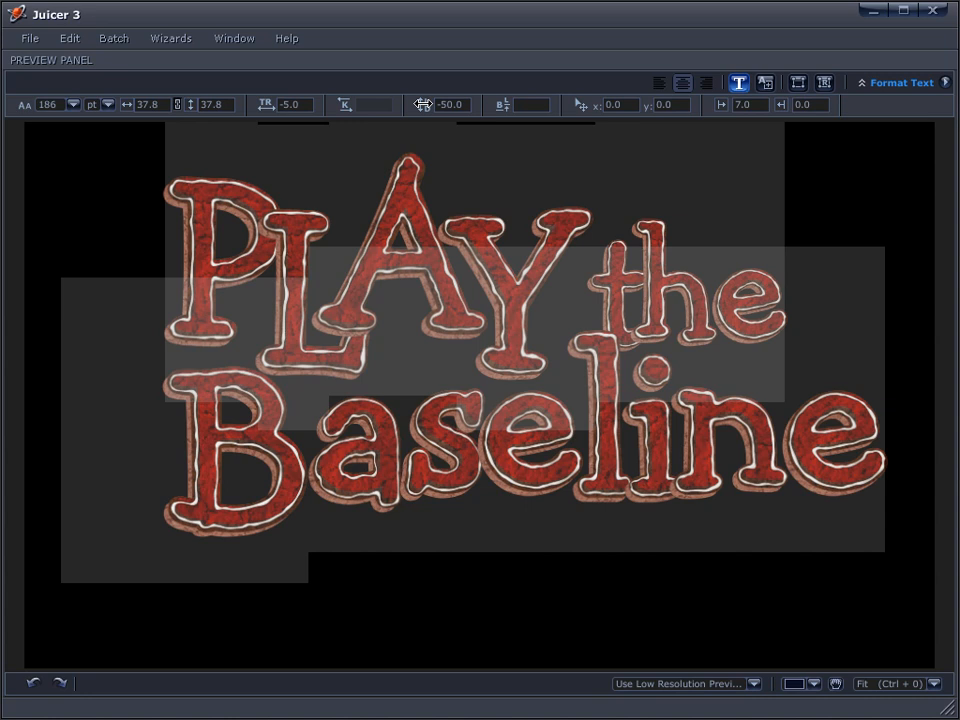
# Kern the B of Baseline tighter against 'aseline'
pyautogui.click(181, 522)
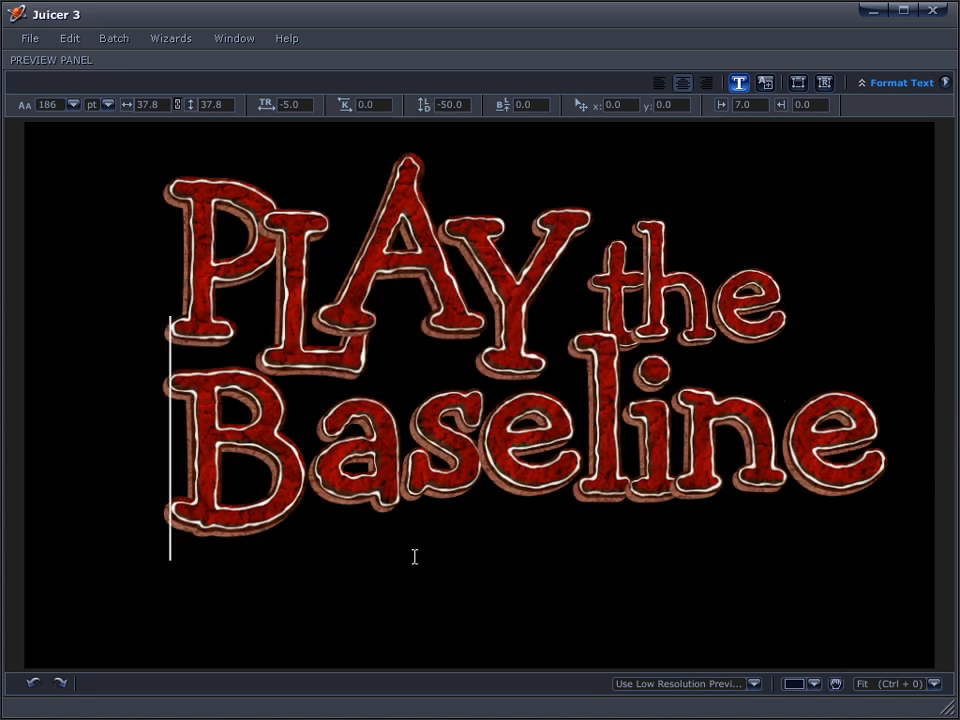
pyautogui.click(154, 242)
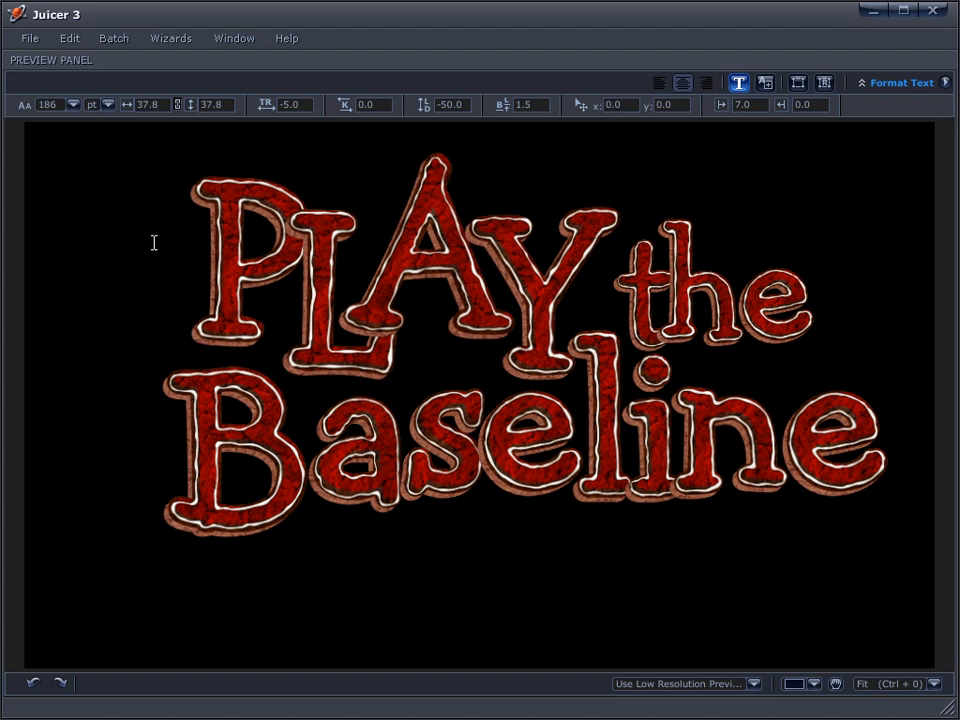
pyautogui.click(283, 484)
pyautogui.moveTo(364, 104); pyautogui.dragTo(332, 107)
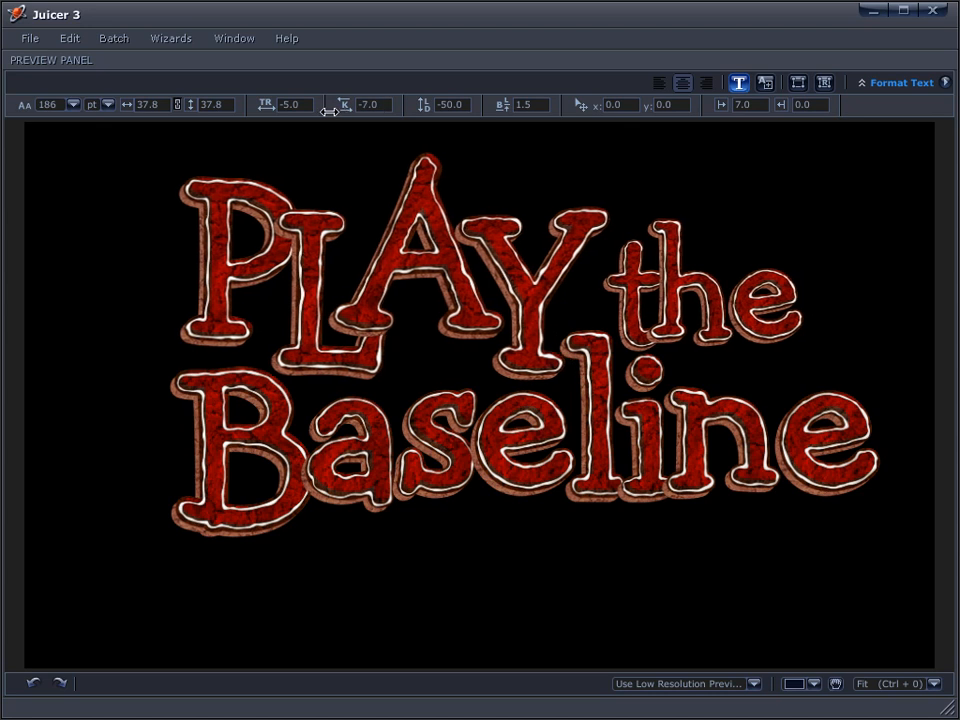
pyautogui.click(897, 491)
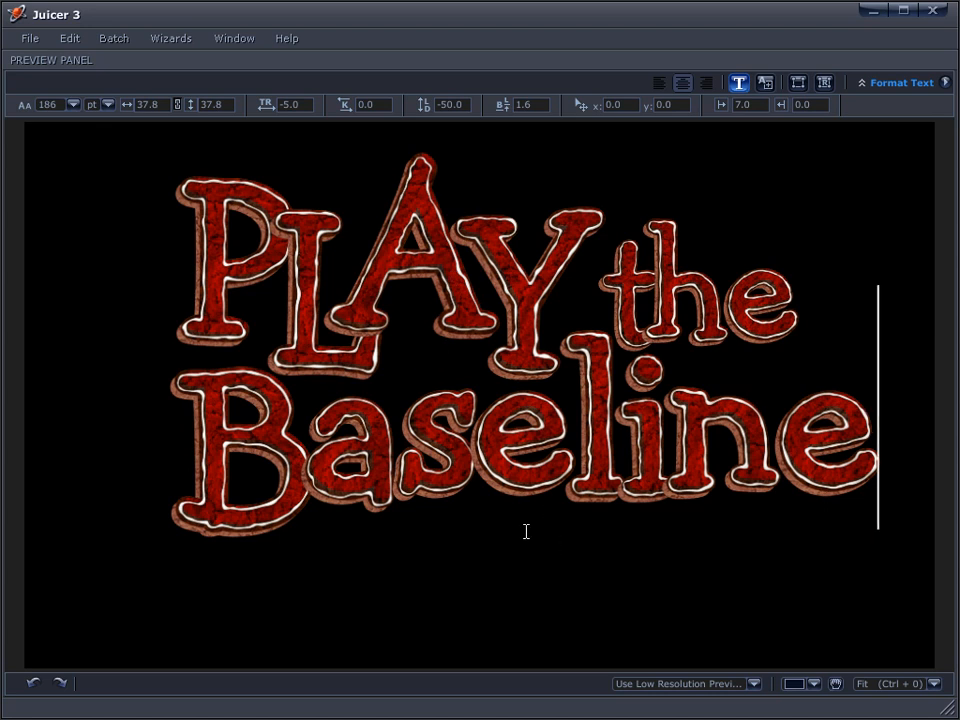
# Raise the 's' of Baseline with an 8.4 baseline shift and the 'n' with 6.8
pyautogui.moveTo(464, 472); pyautogui.dragTo(406, 469)
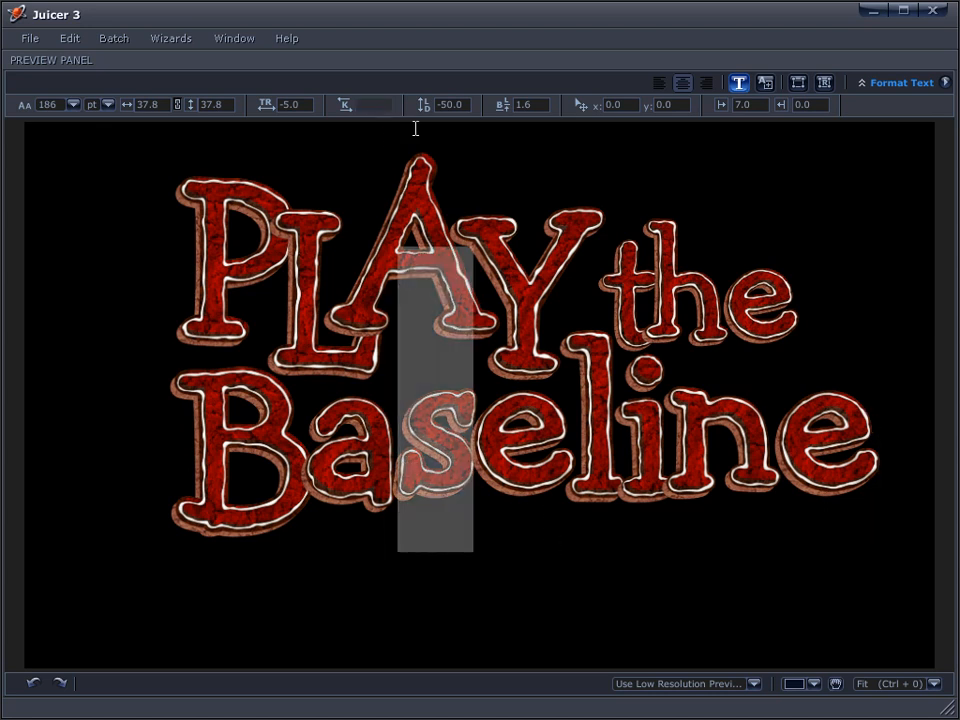
pyautogui.moveTo(514, 101); pyautogui.dragTo(718, 136)
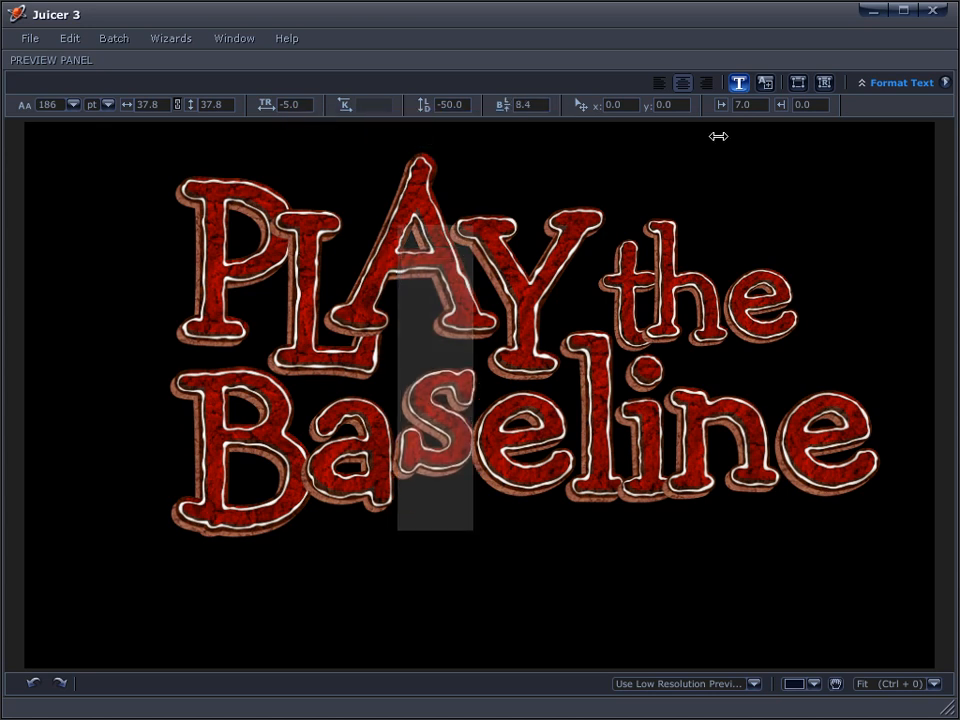
pyautogui.click(626, 488)
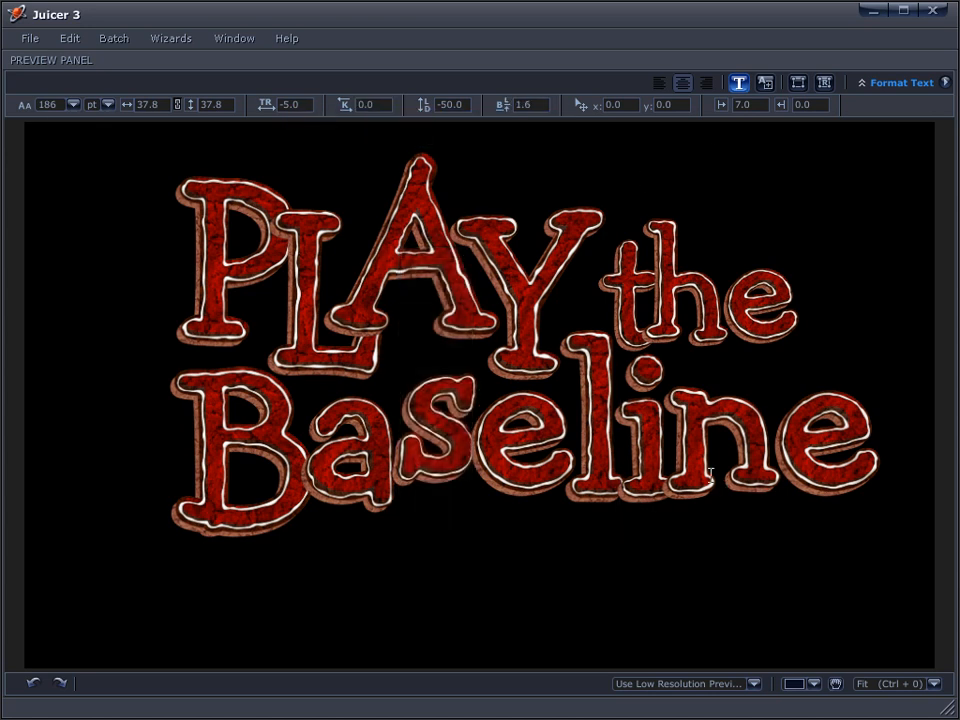
pyautogui.moveTo(668, 470); pyautogui.dragTo(778, 470)
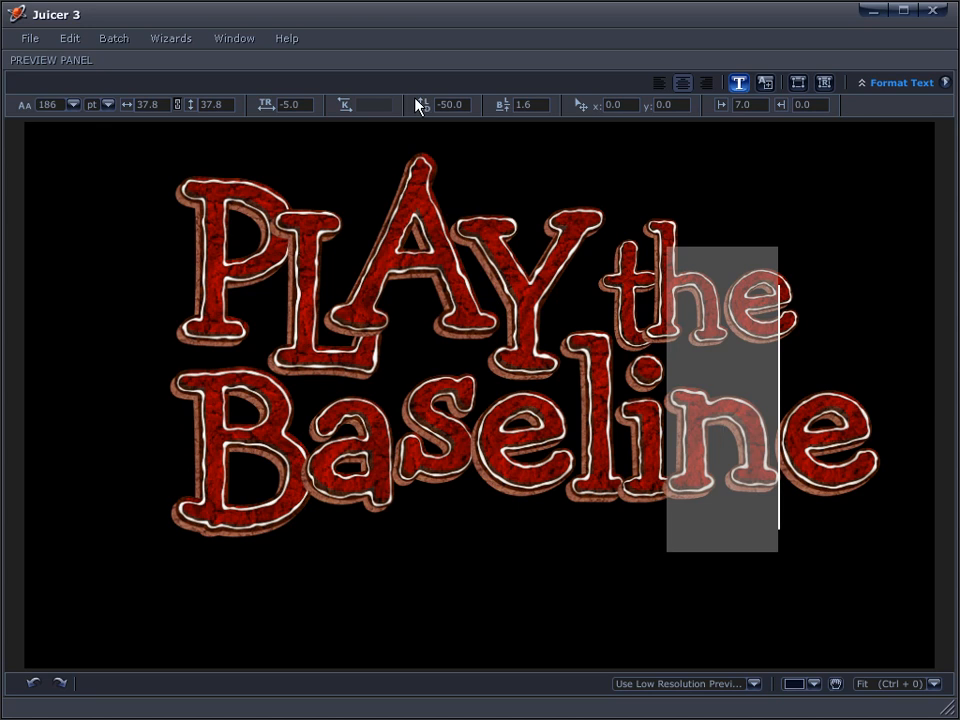
pyautogui.moveTo(522, 104); pyautogui.dragTo(664, 124)
pyautogui.click(887, 467)
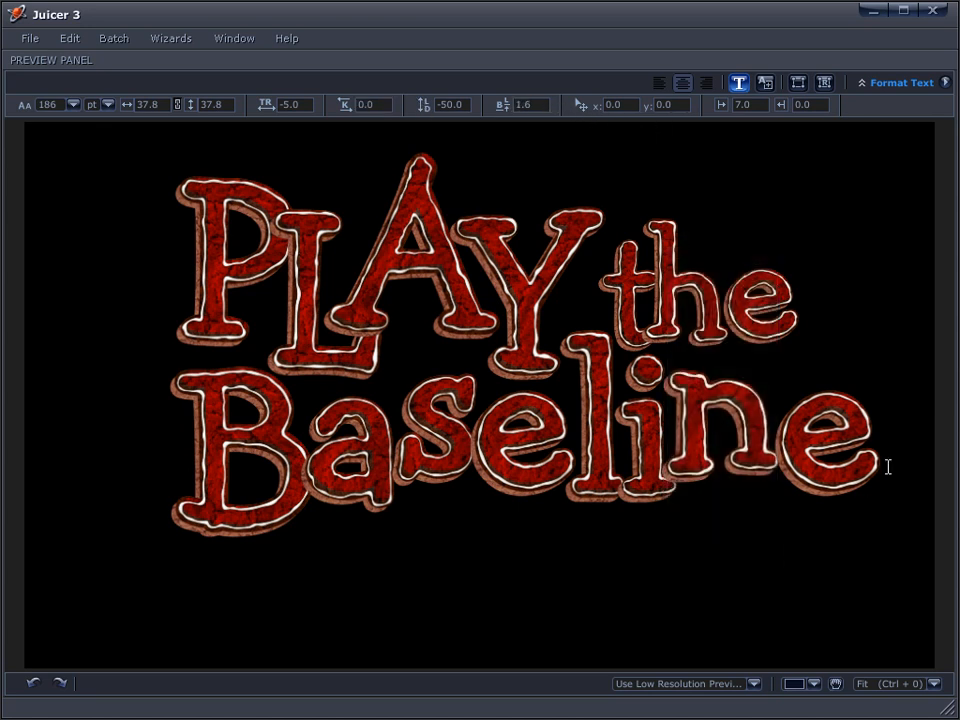